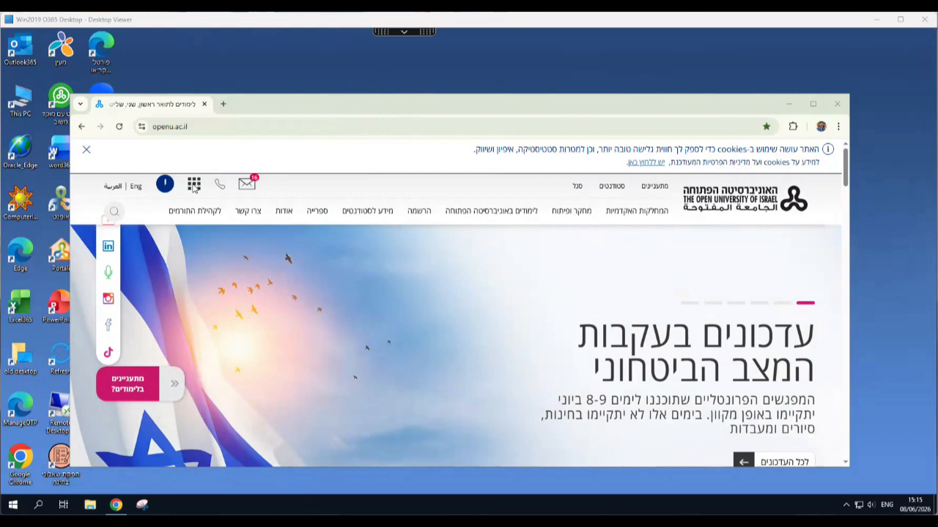
Open the APEX systems portal (מערכות APEX) from the personal applications list on the university site.
left_click(194, 186)
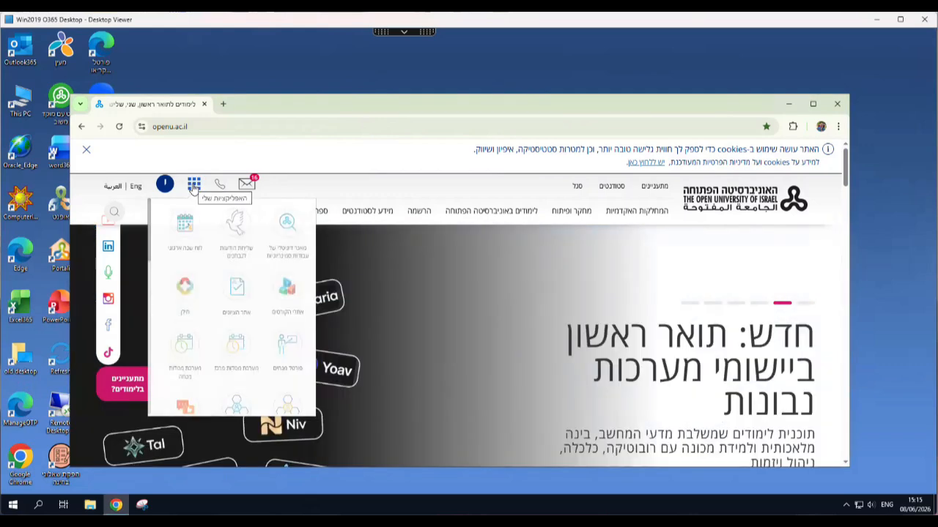
scroll(217, 272, "down", 5)
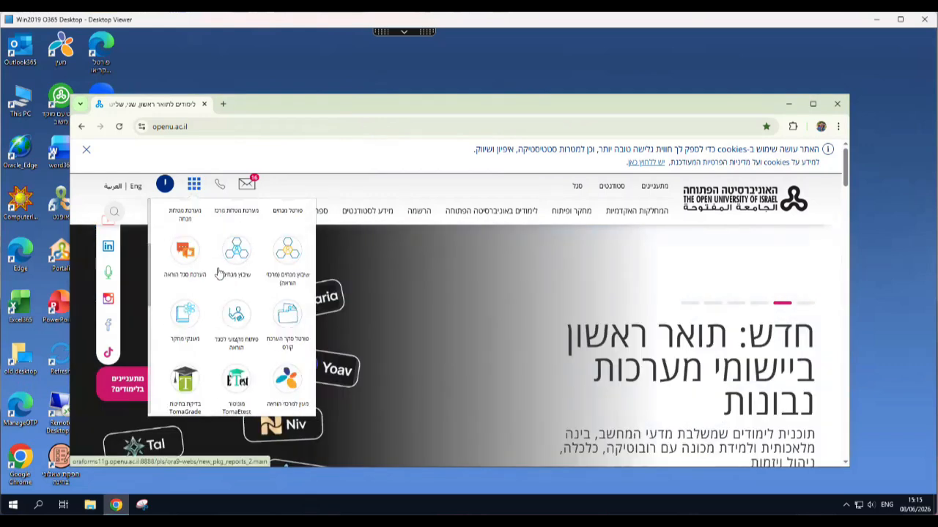
scroll(218, 273, "down", 5)
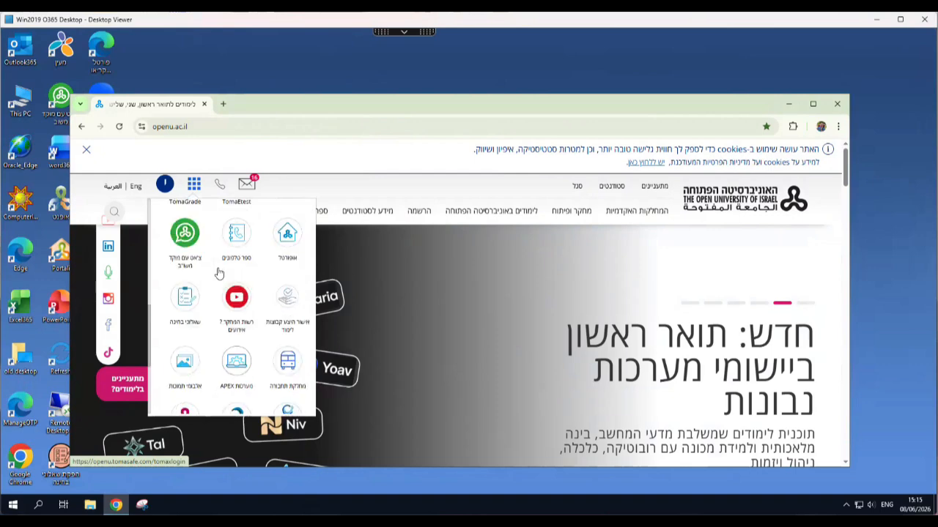
scroll(224, 268, "down", 2)
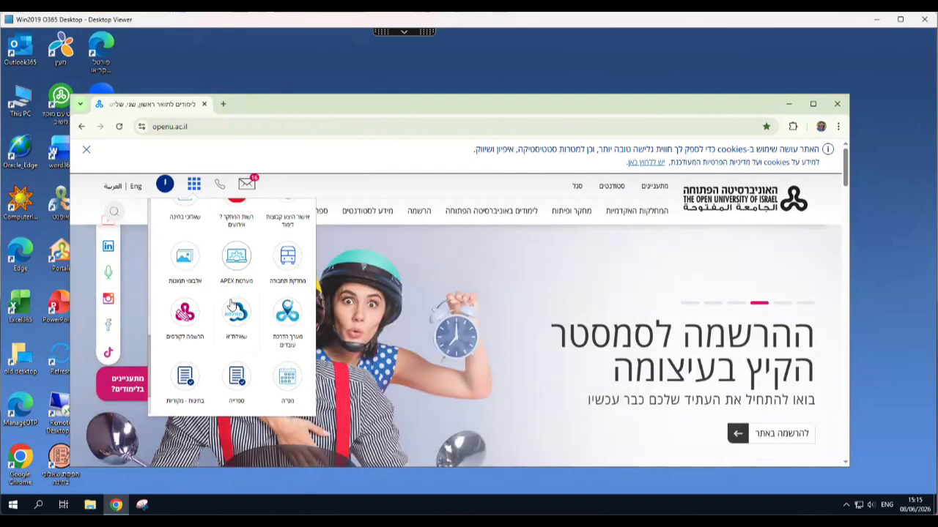
left_click(237, 258)
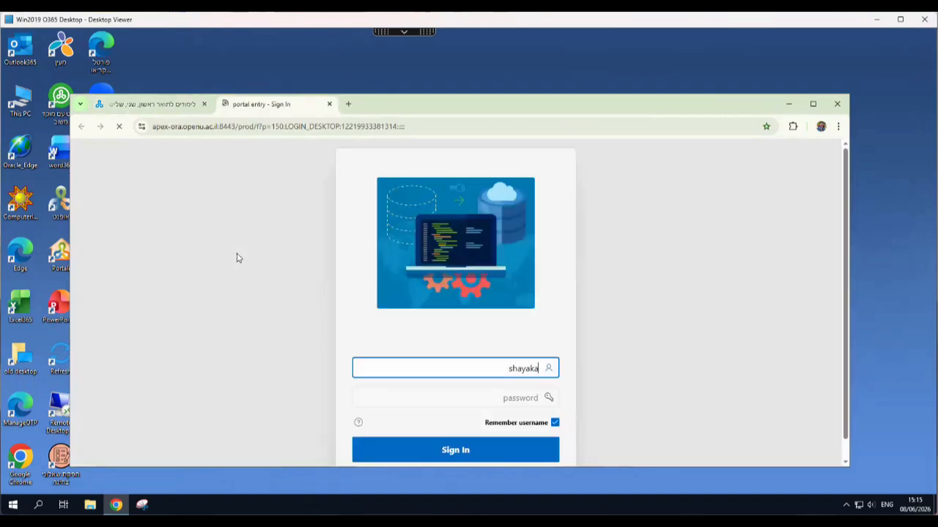
Enter the account password for the remembered username and sign in to the APEX portal.
left_click(484, 401)
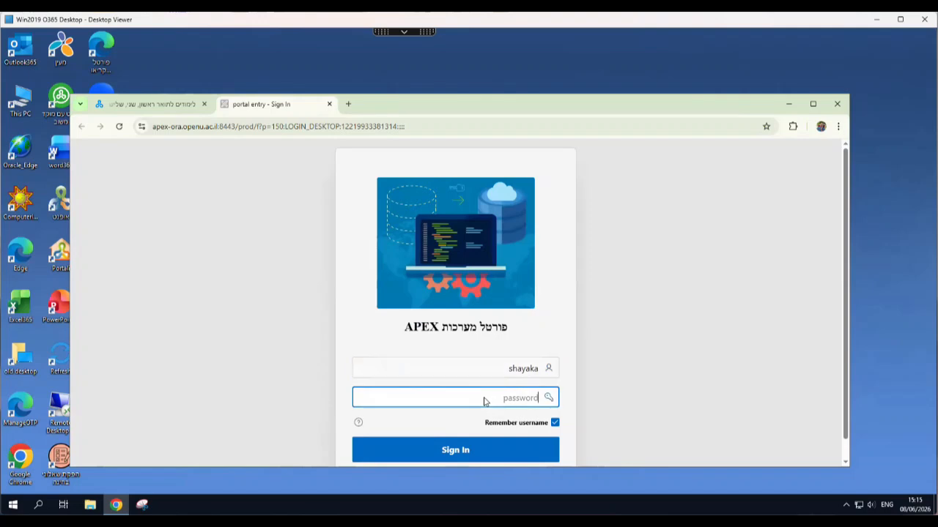
type("*************")
left_click(482, 450)
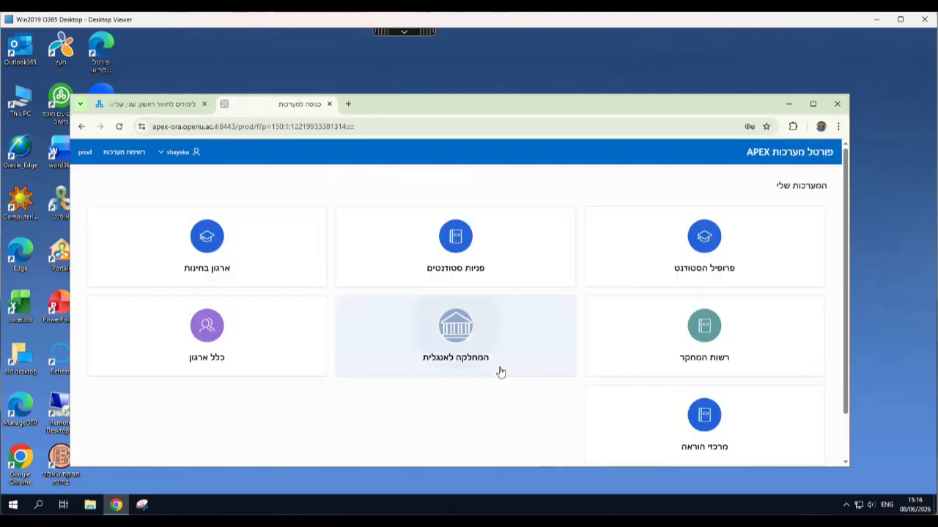
Open the teaching coordinators system (מרכזי הוראה), go to course requirements management, and open the requirements of course 31001.
left_click(704, 413)
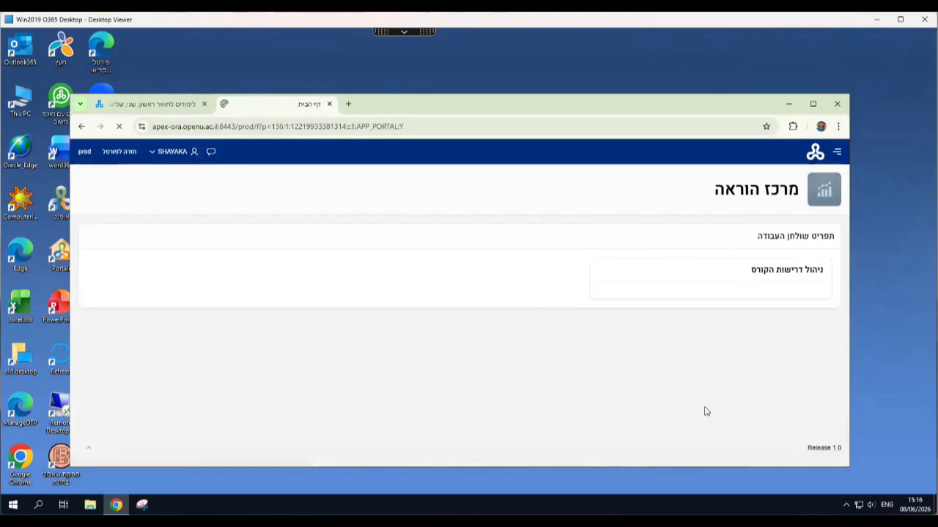
left_click(761, 276)
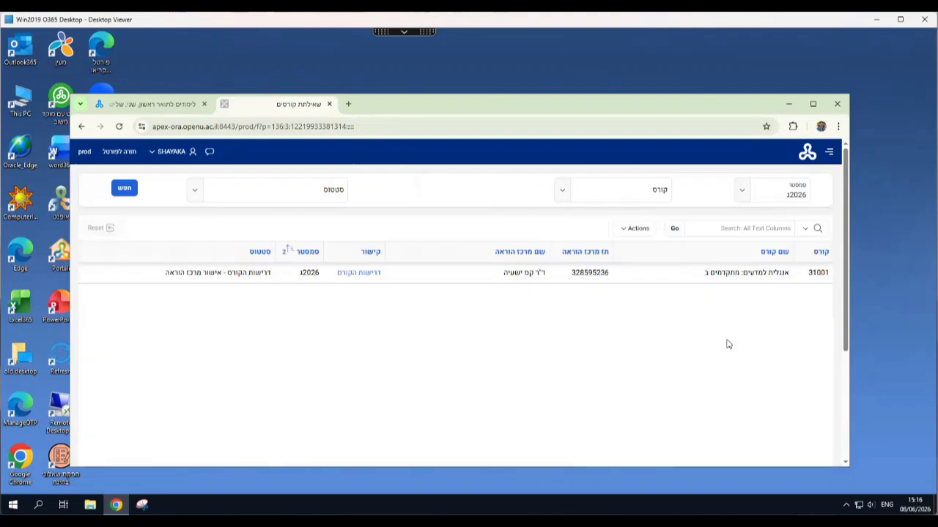
left_click(359, 272)
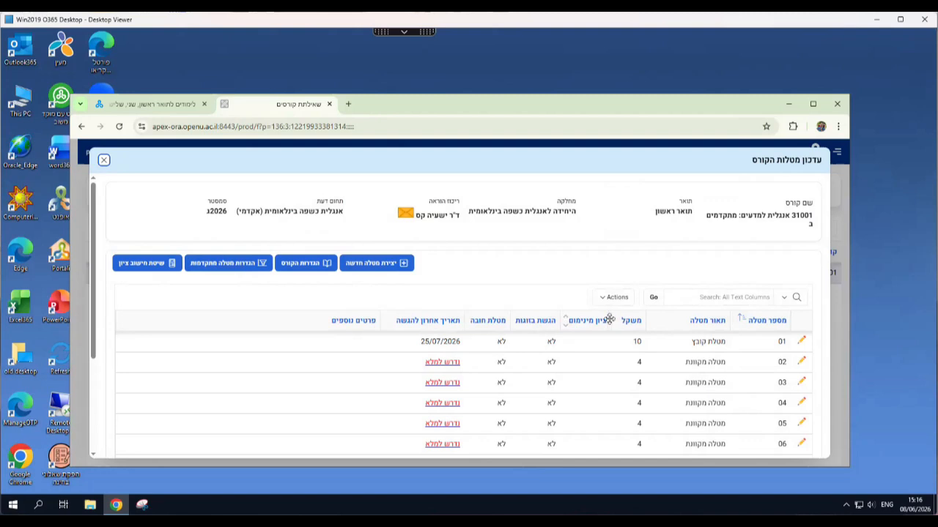
Delete online assignment 02 from the course's assignment list and confirm the deletion.
left_click(802, 363)
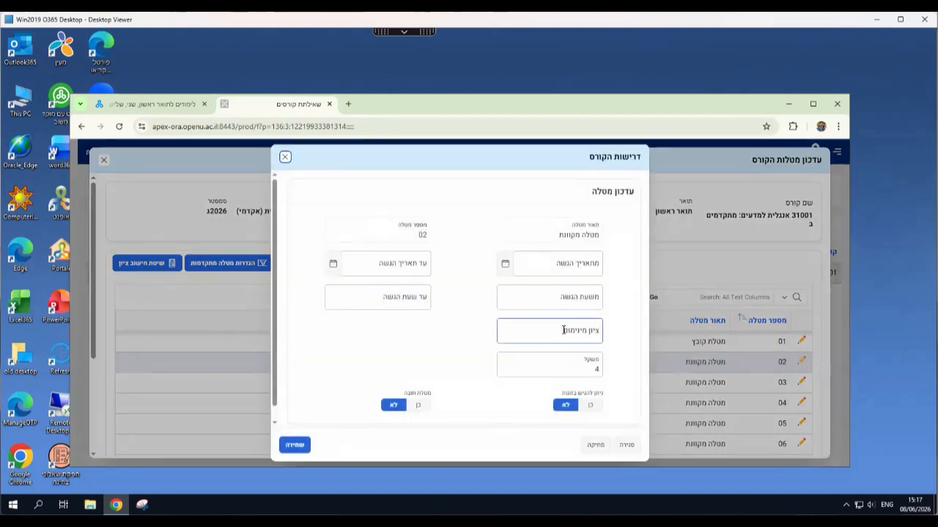
left_click(596, 445)
left_click(400, 330)
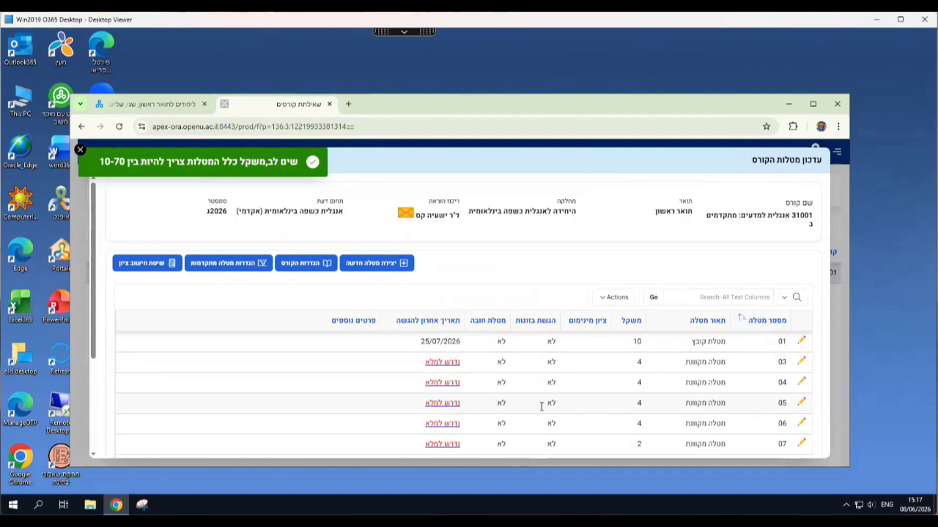
Start a new assignment of type מטלה מקוונת and set its number to 02.
left_click(381, 264)
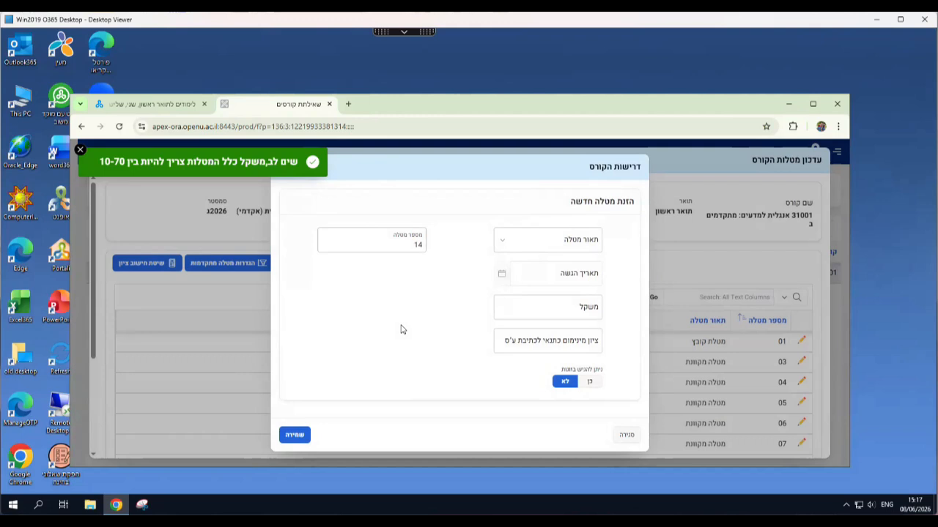
left_click(505, 246)
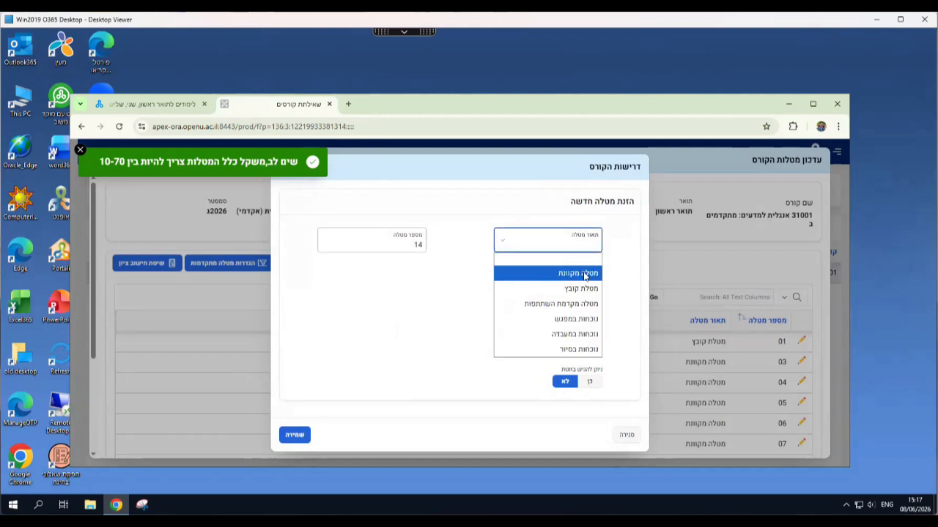
left_click(523, 273)
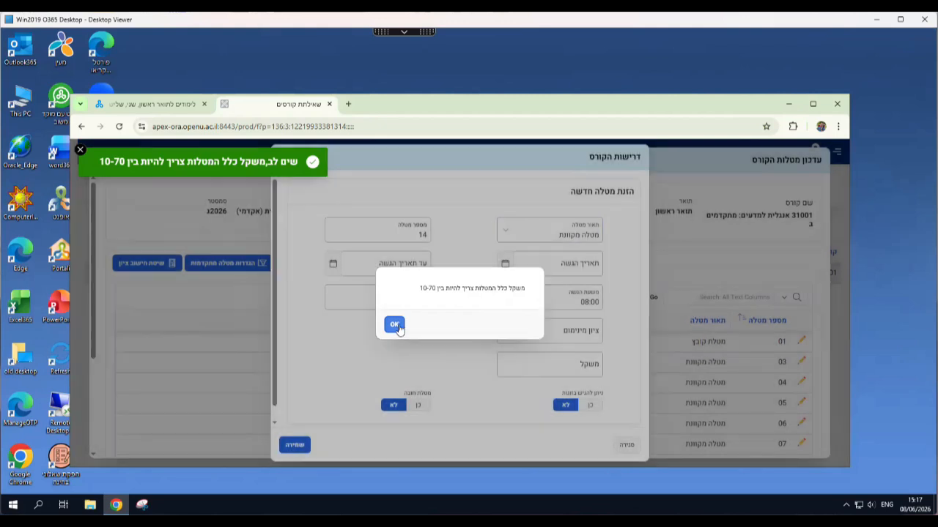
left_click(395, 326)
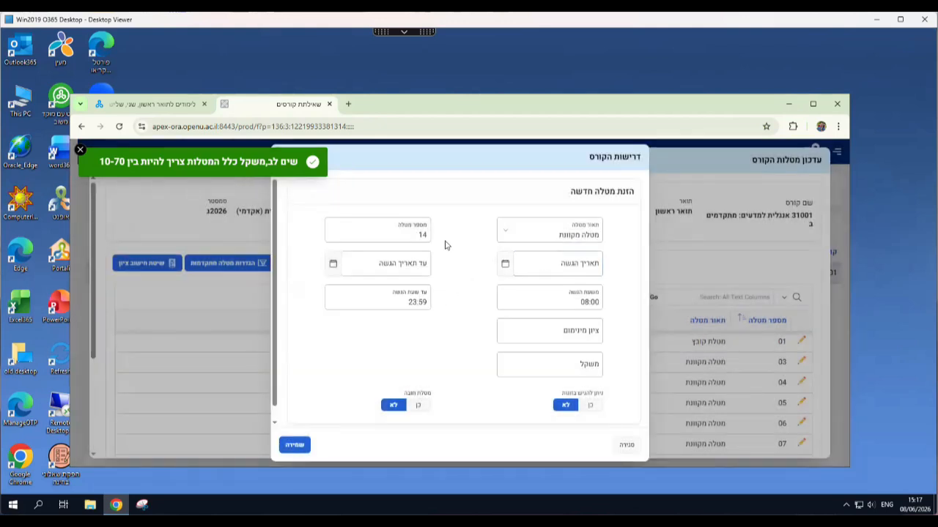
left_click(423, 235)
double_click(423, 235)
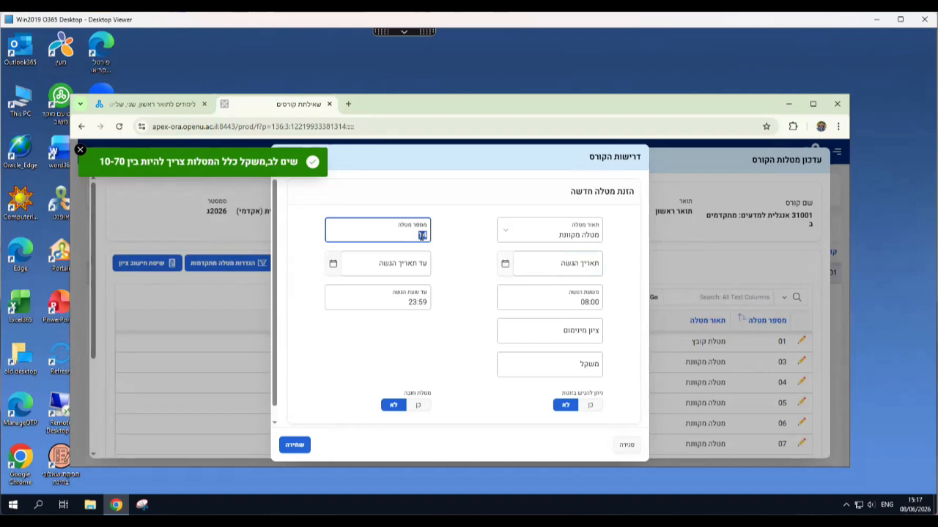
type("2")
left_click(453, 336)
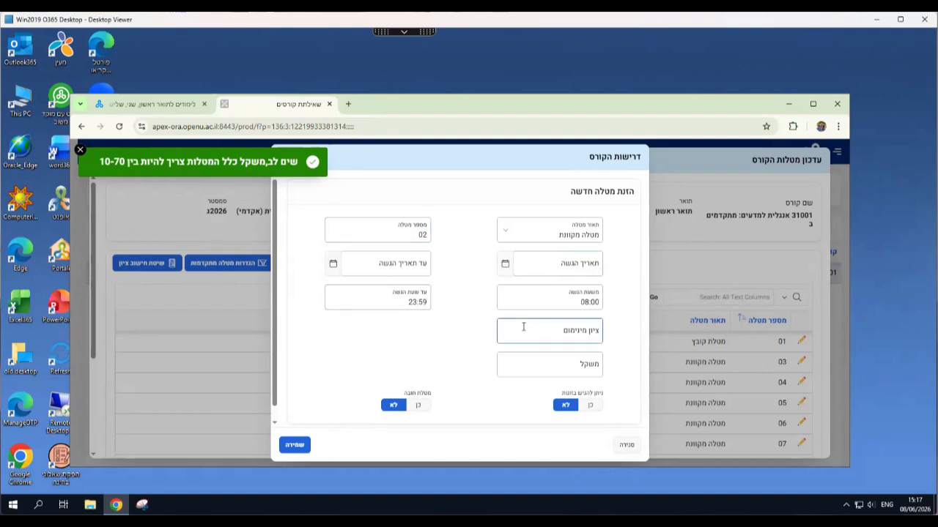
Set the new assignment's weight to 10 and its minimum grade to 60.
left_click(573, 366)
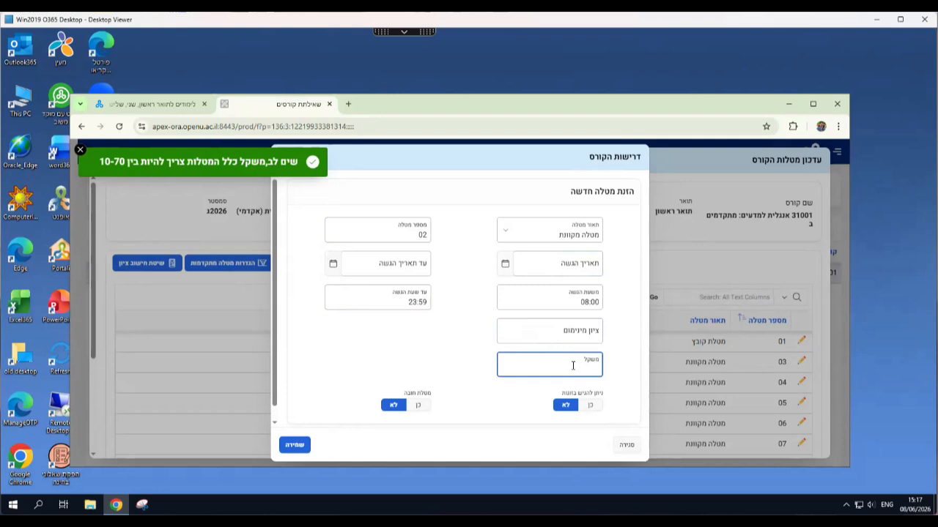
type("10")
left_click(578, 335)
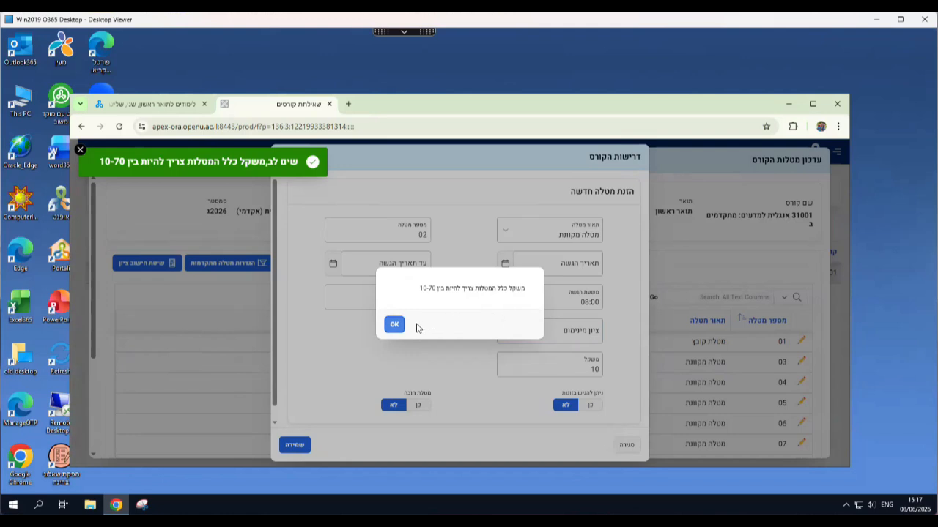
left_click(394, 324)
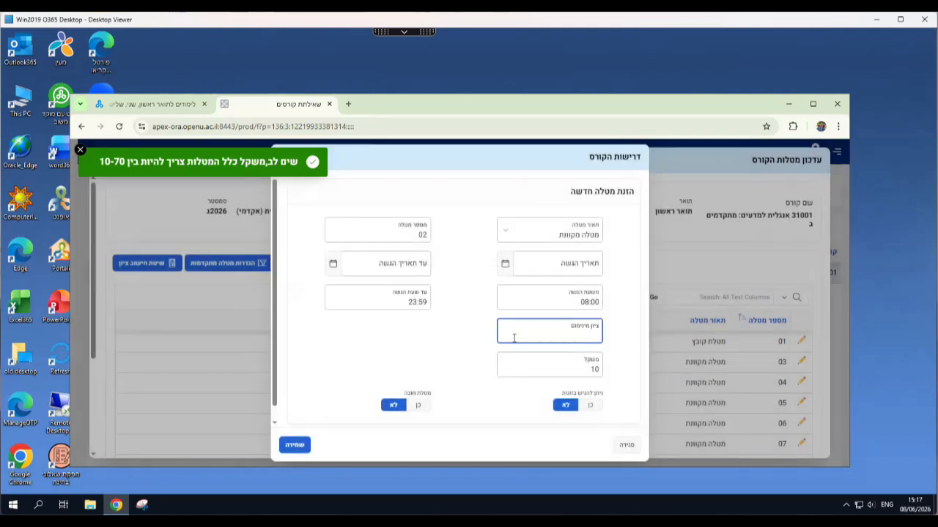
type("60")
left_click(462, 338)
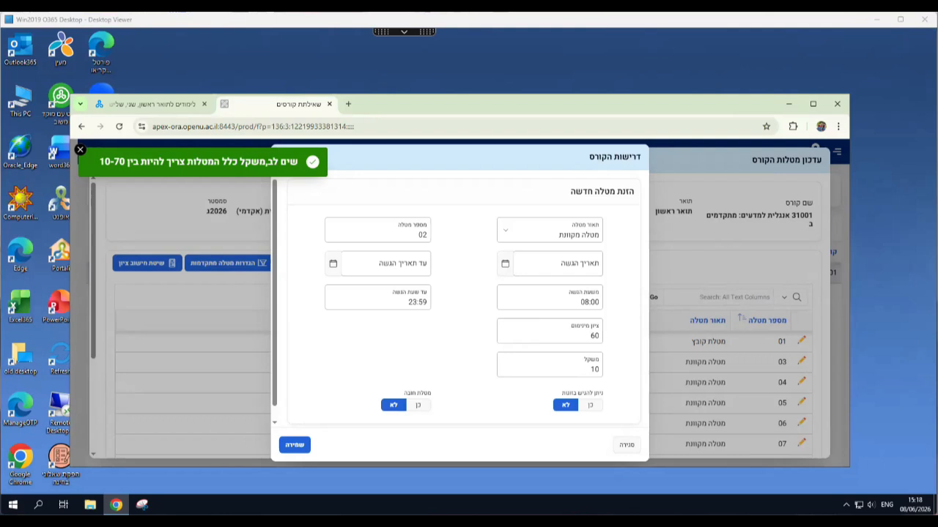
Set the assignment's submission period from 08/08/2026 until 09/09/2026.
left_click(562, 268)
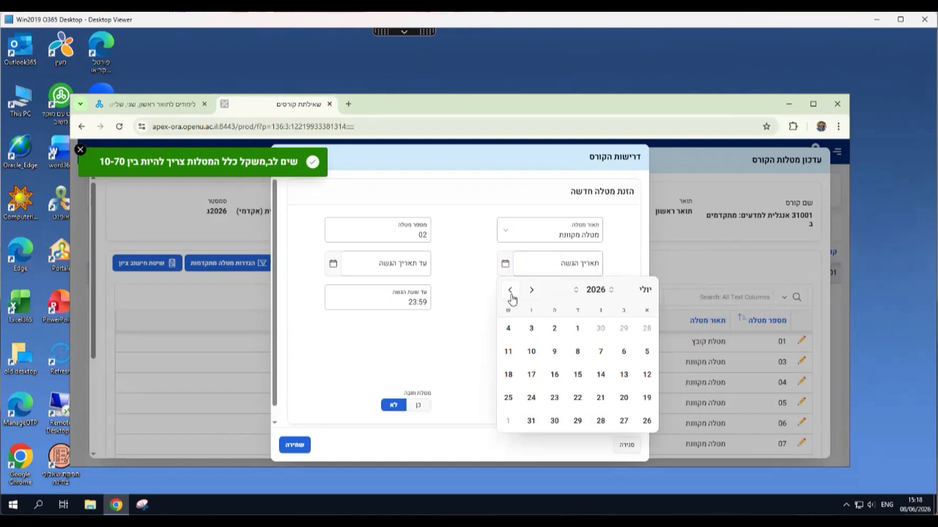
left_click(511, 291)
left_click(508, 353)
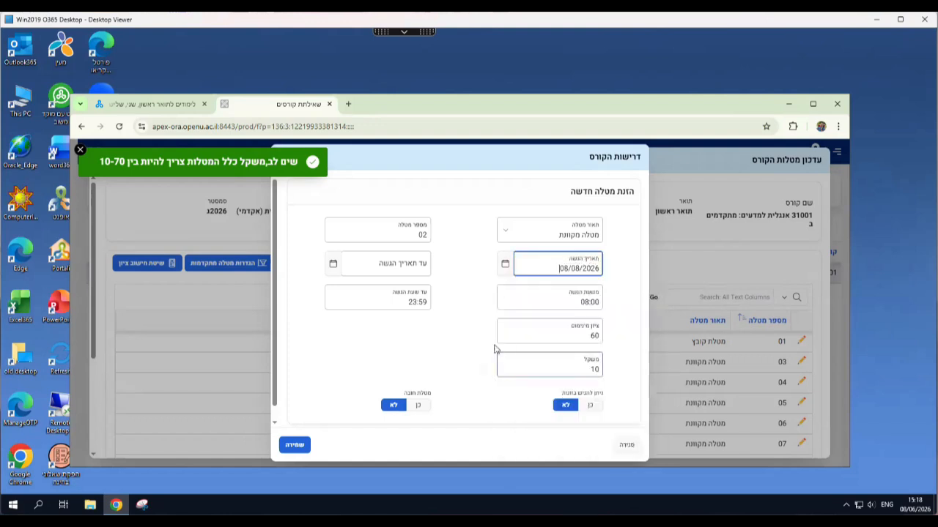
left_click(472, 294)
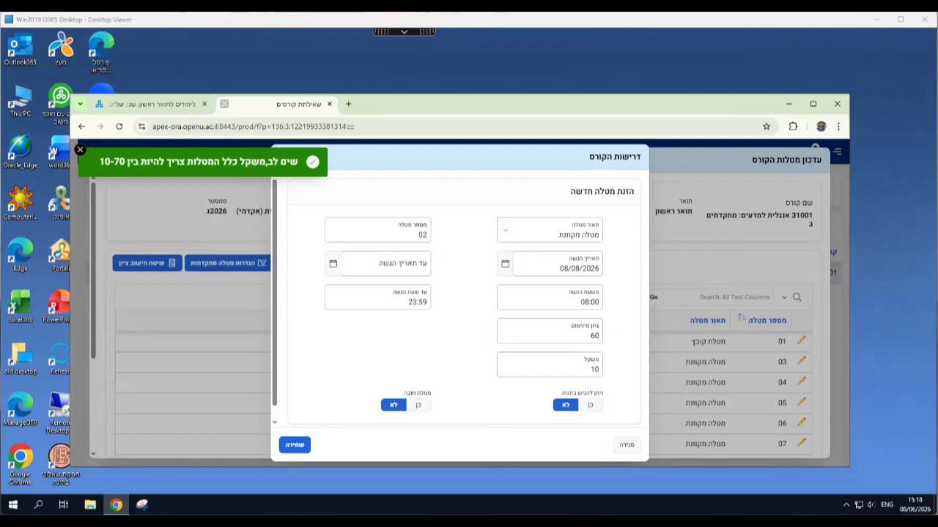
left_click(396, 264)
left_click(338, 291)
left_click(338, 291)
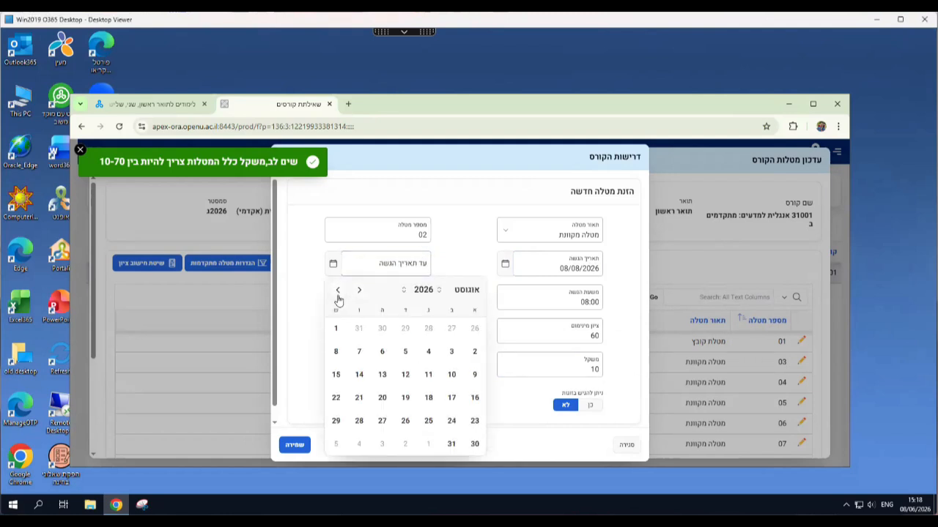
left_click(338, 291)
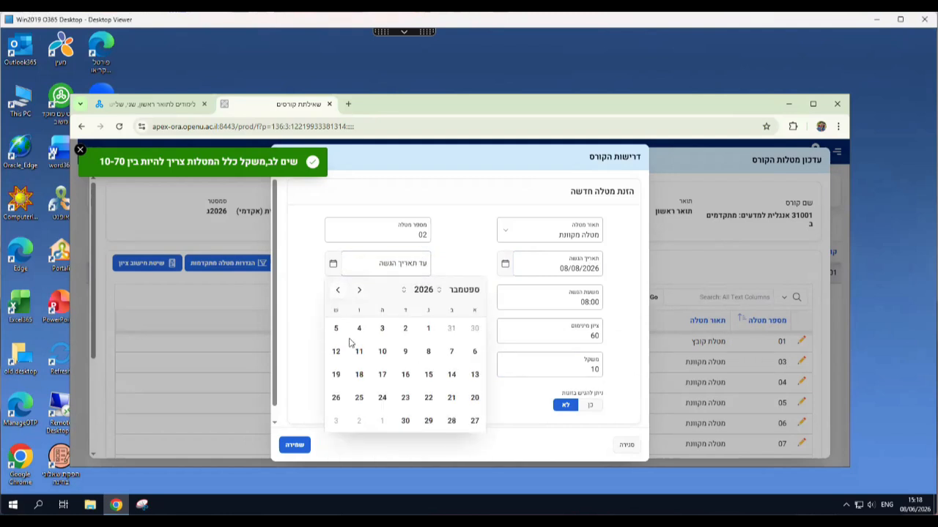
left_click(405, 353)
Set the submission start time to 00:01 and save the assignment as mandatory (מטלת חובה: כן).
left_click(513, 302)
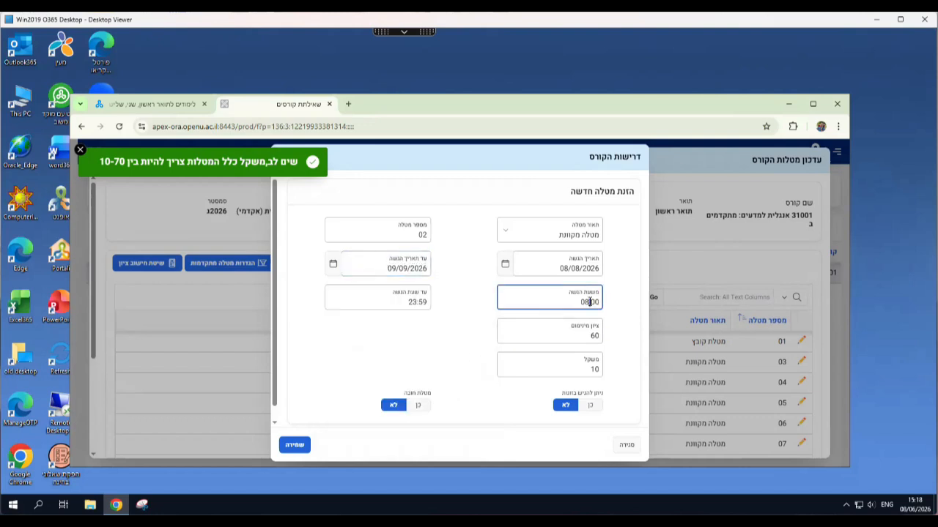
triple_click(590, 302)
type("00")
key("Tab")
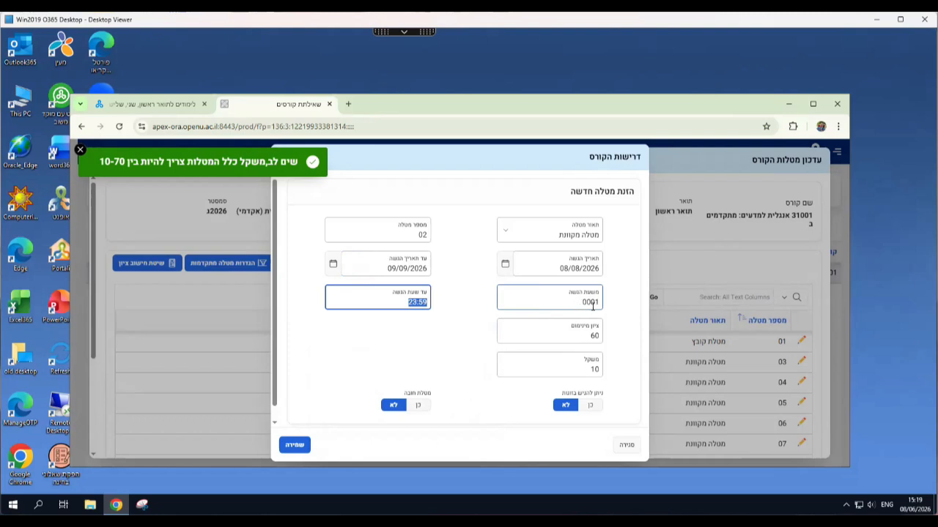
left_click(590, 302)
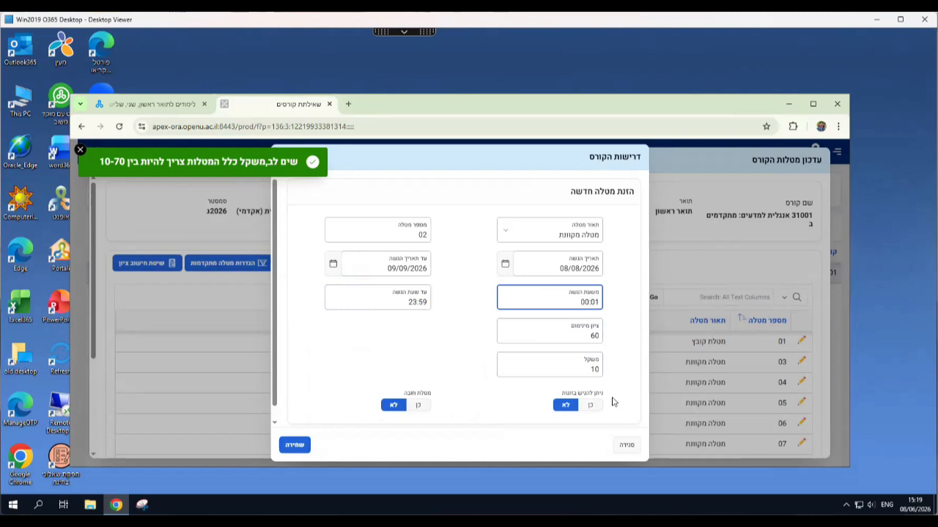
left_click(420, 406)
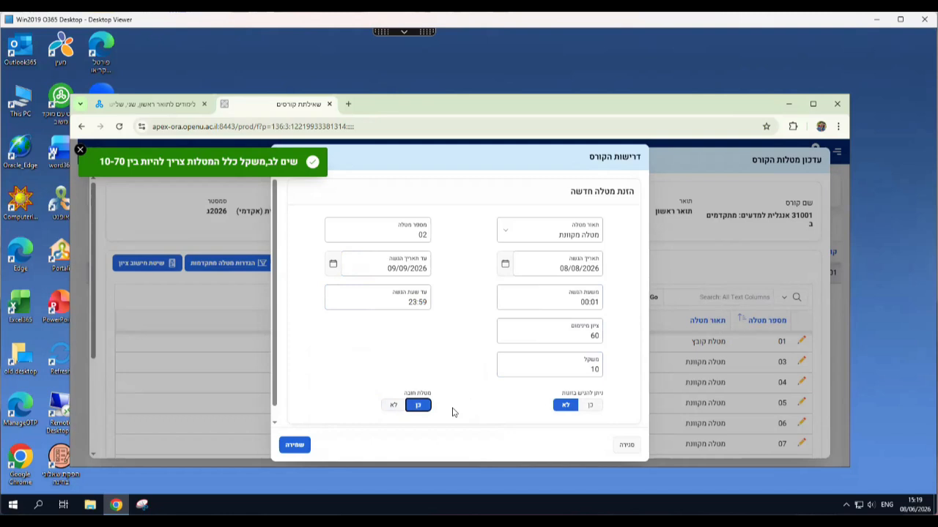
left_click(295, 448)
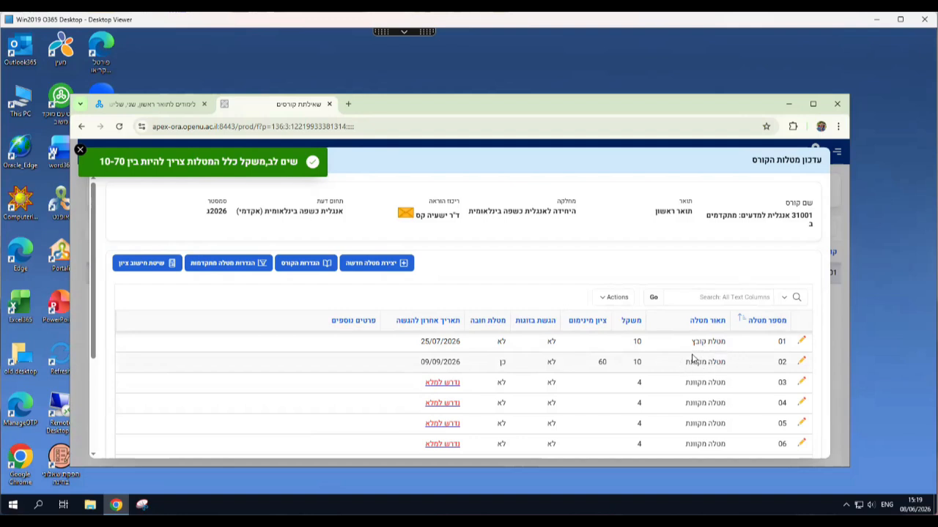
Delete the newly created online assignment 02 and confirm the deletion.
left_click(801, 362)
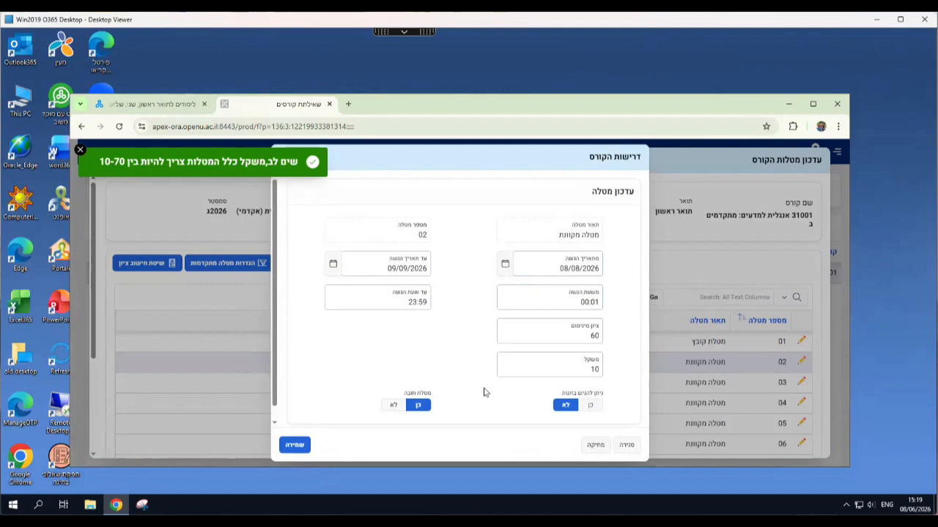
left_click(597, 446)
left_click(397, 330)
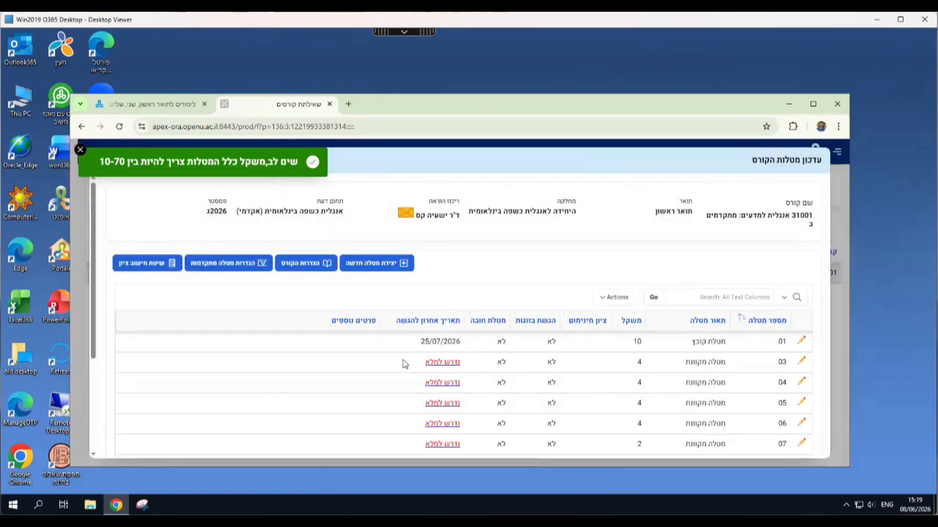
Create a new assignment of type מטלת קובץ (file assignment) and set its number to 02.
left_click(381, 263)
left_click(538, 246)
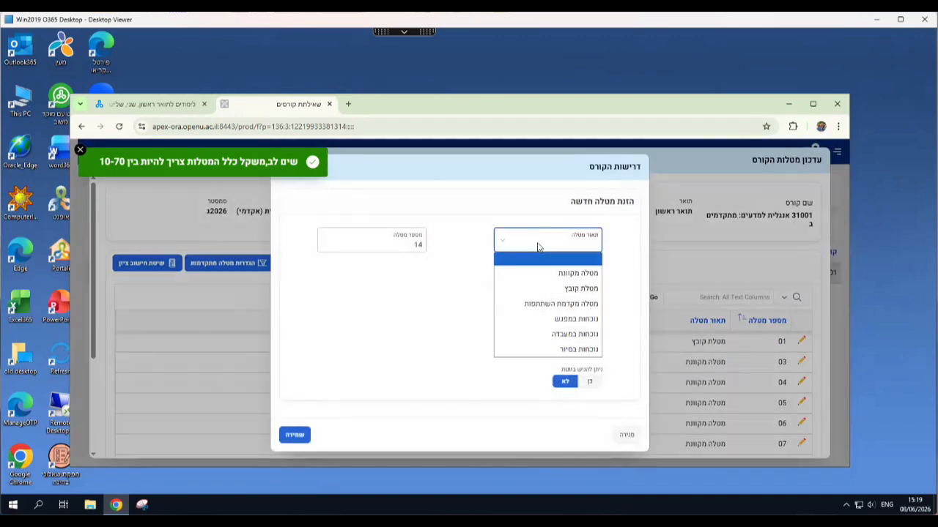
left_click(573, 292)
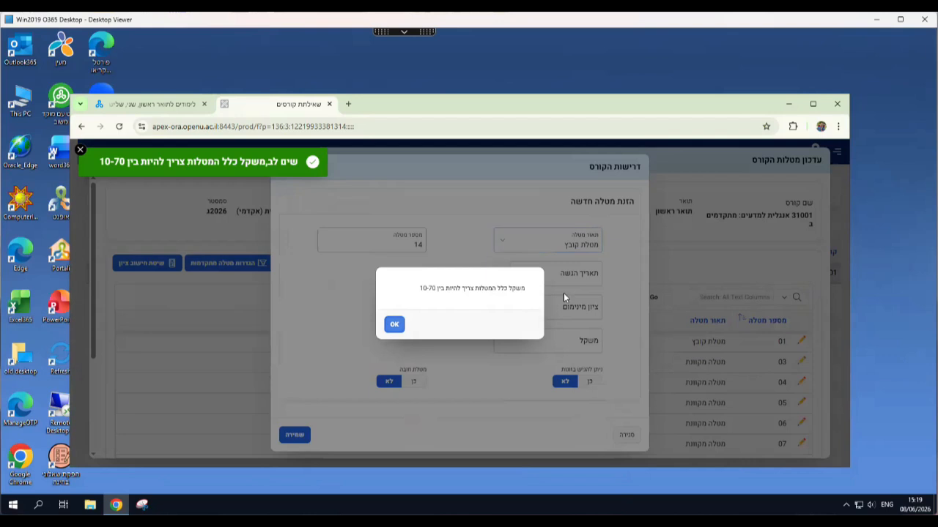
left_click(396, 326)
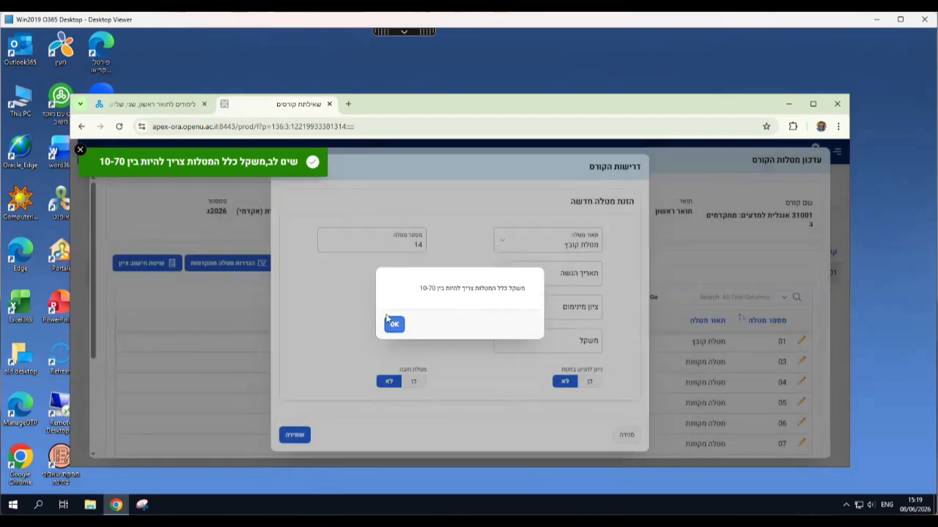
left_click(394, 324)
left_click(418, 242)
double_click(418, 244)
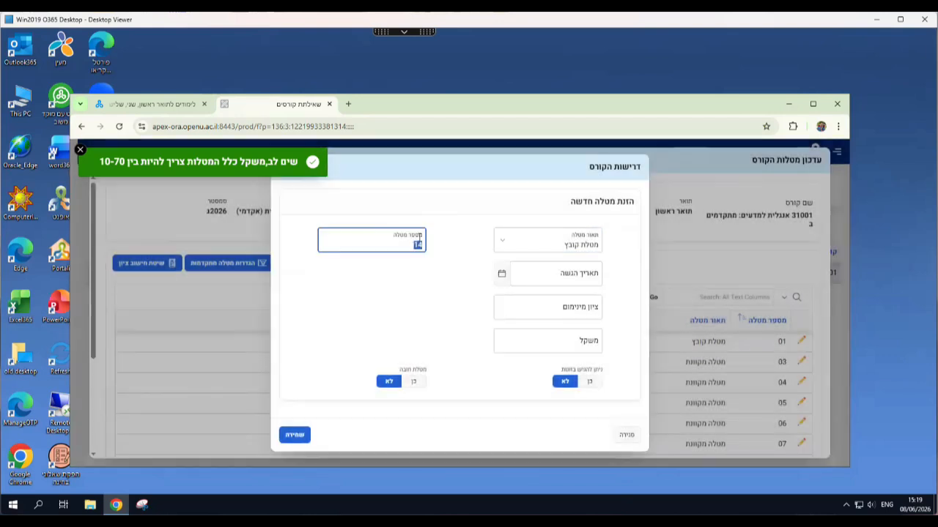
key("BackSpace")
type("02")
Set the submission date of new assignment 02 to 08/08/2026.
left_click(544, 271)
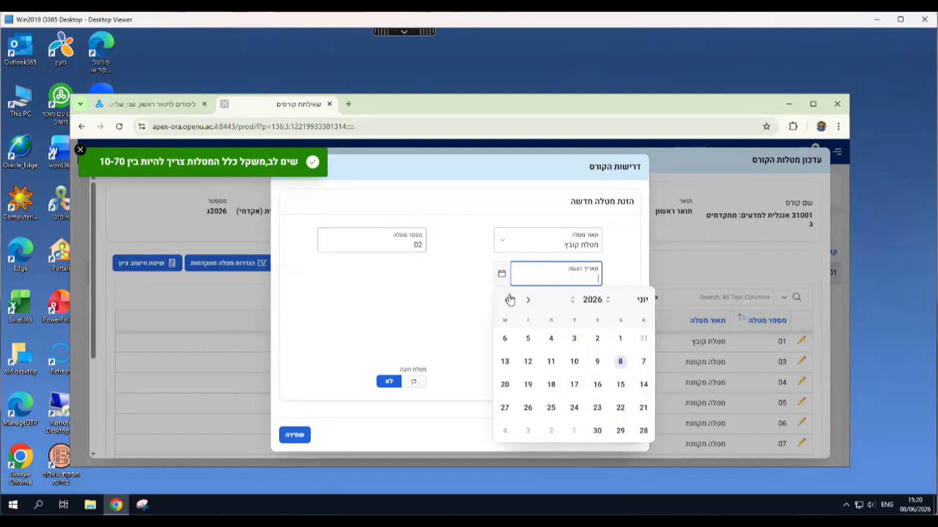
left_click(508, 299)
left_click(508, 299)
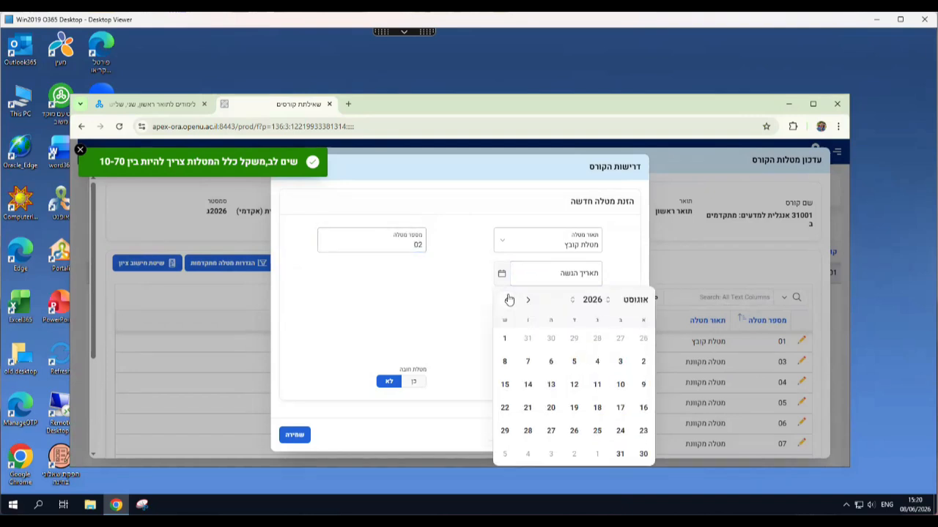
left_click(504, 362)
Give assignment 02 a minimum grade of 60 and a weight of 10, and save it as mandatory (מטלת חובה: כן).
left_click(538, 316)
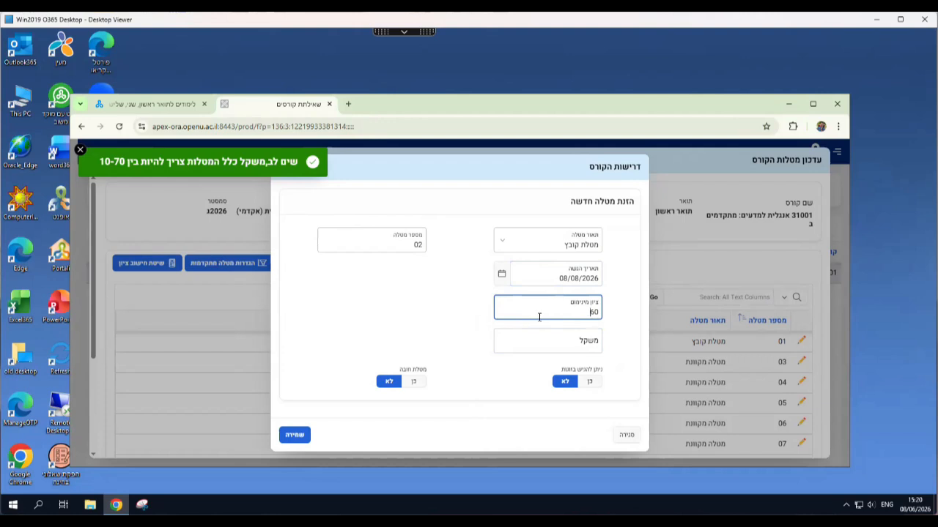
left_click(564, 345)
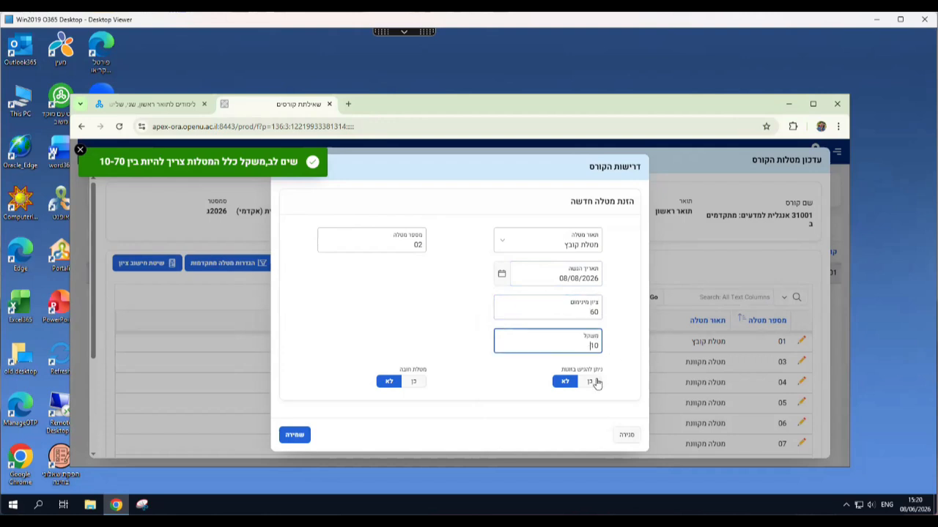
left_click(414, 382)
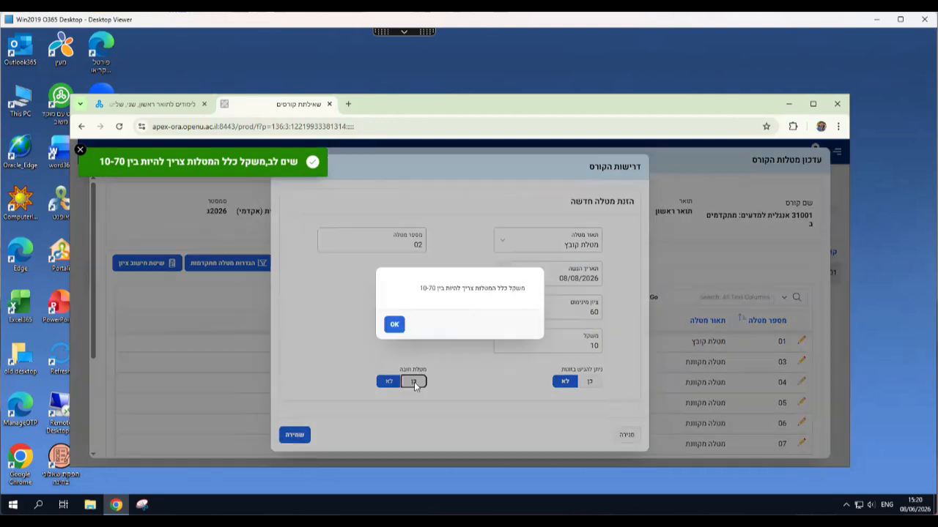
left_click(400, 325)
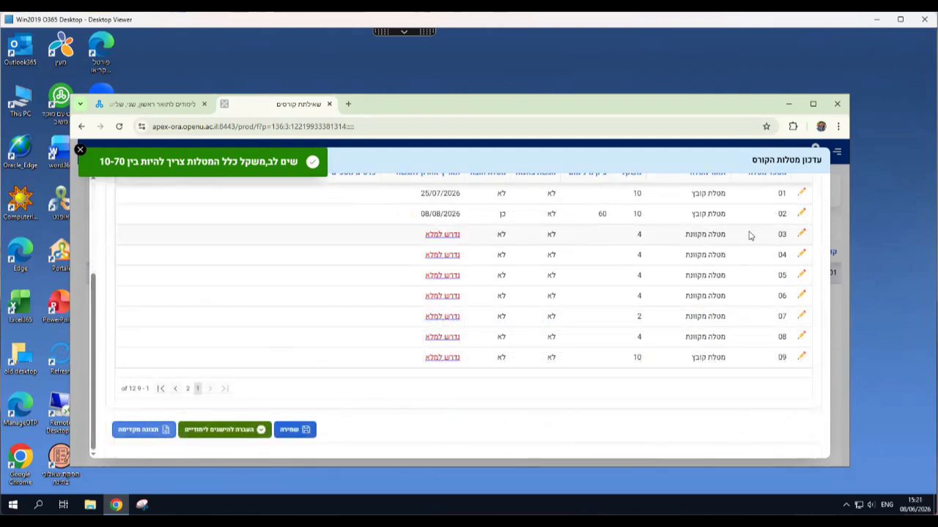
Delete online assignment 03 (מטלה מקוונת) and confirm the deletion.
left_click(800, 233)
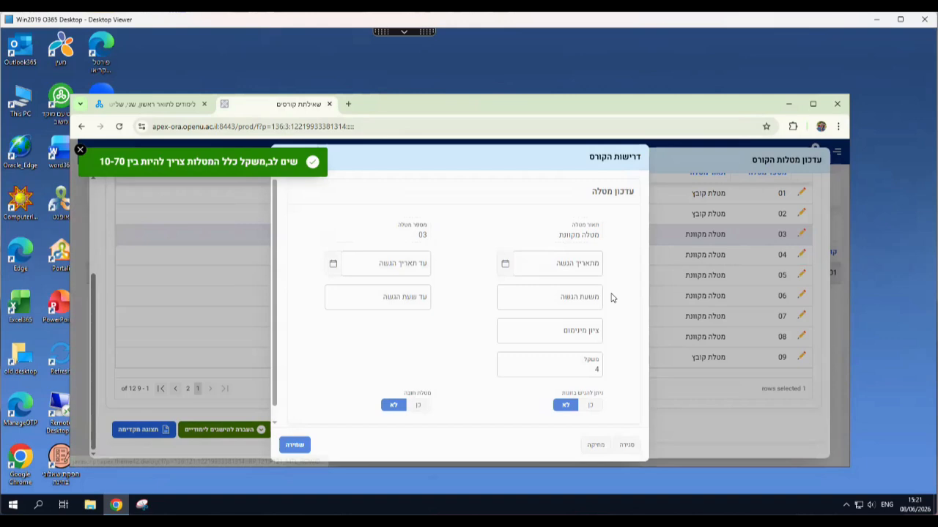
left_click(596, 446)
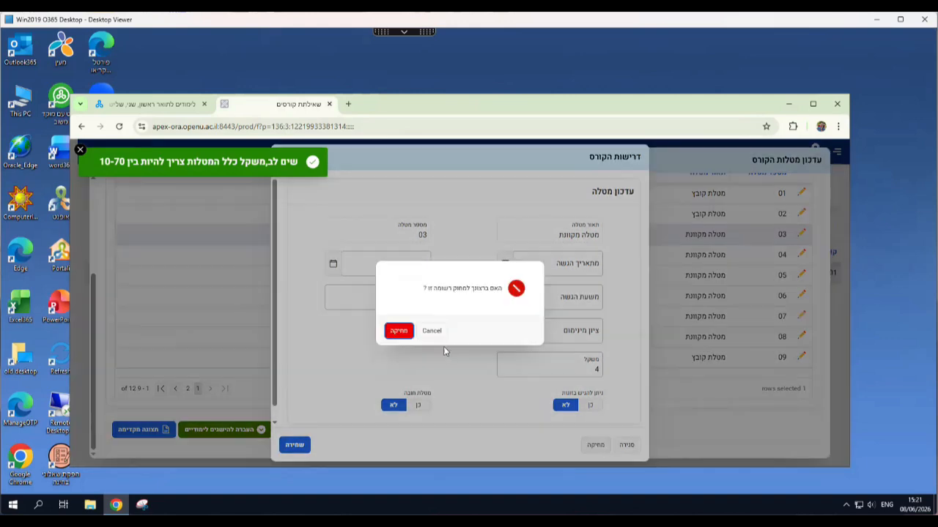
left_click(396, 331)
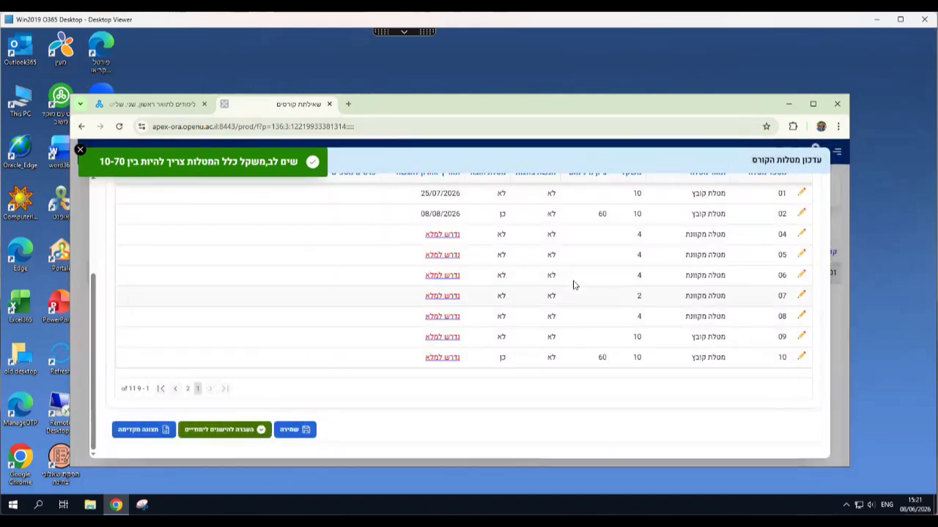
Create another assignment of type מטלת קובץ and set its number to 03.
scroll(285, 241, "up", 2)
left_click(372, 264)
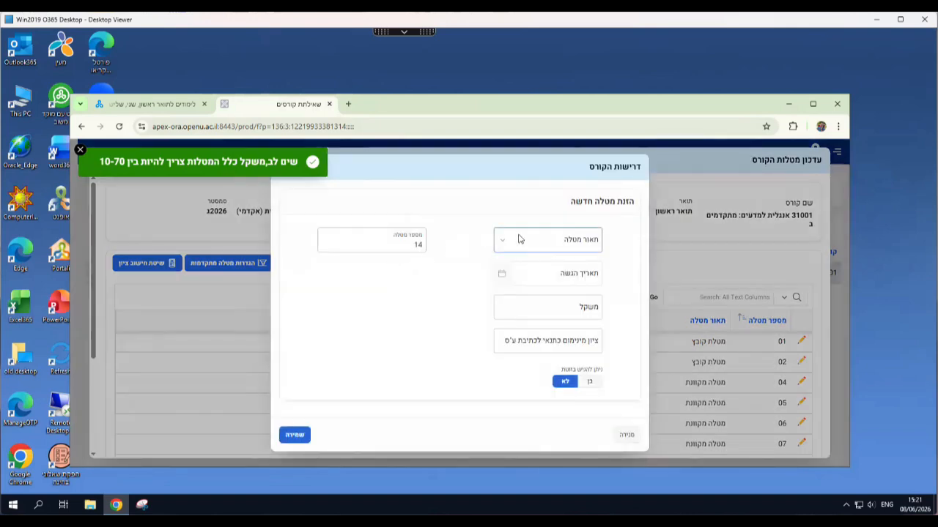
left_click(521, 243)
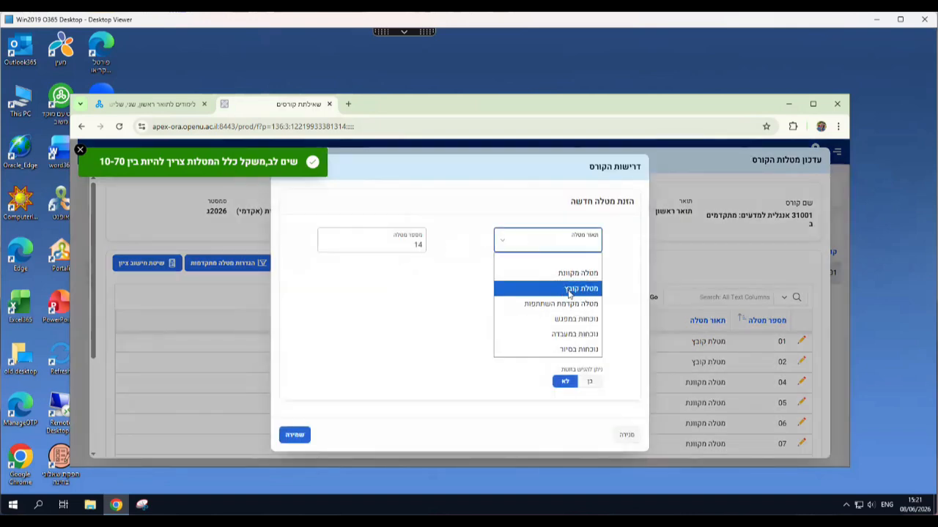
left_click(569, 290)
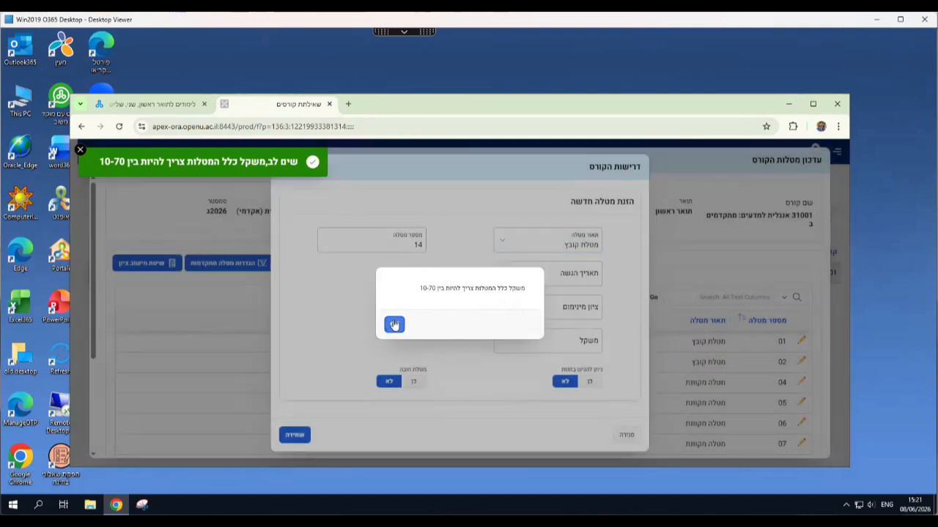
left_click(394, 324)
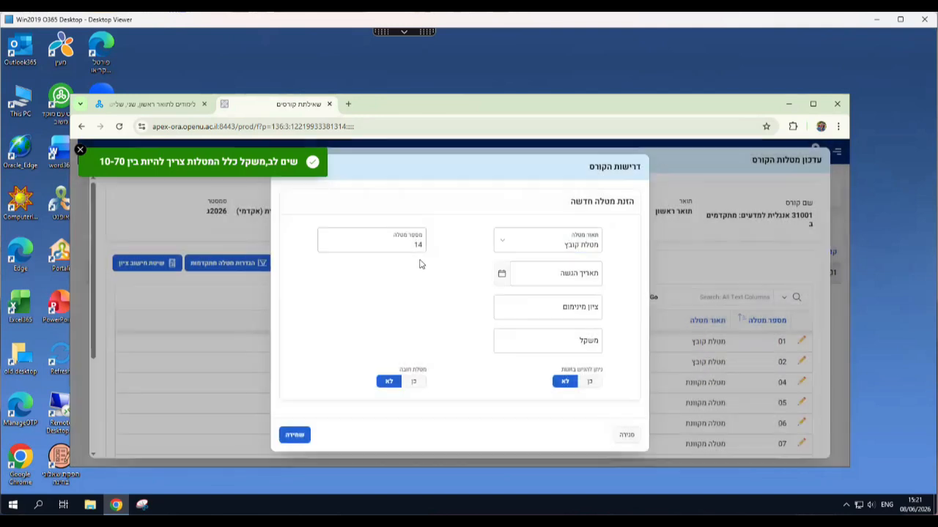
left_click(421, 245)
double_click(418, 245)
type("03")
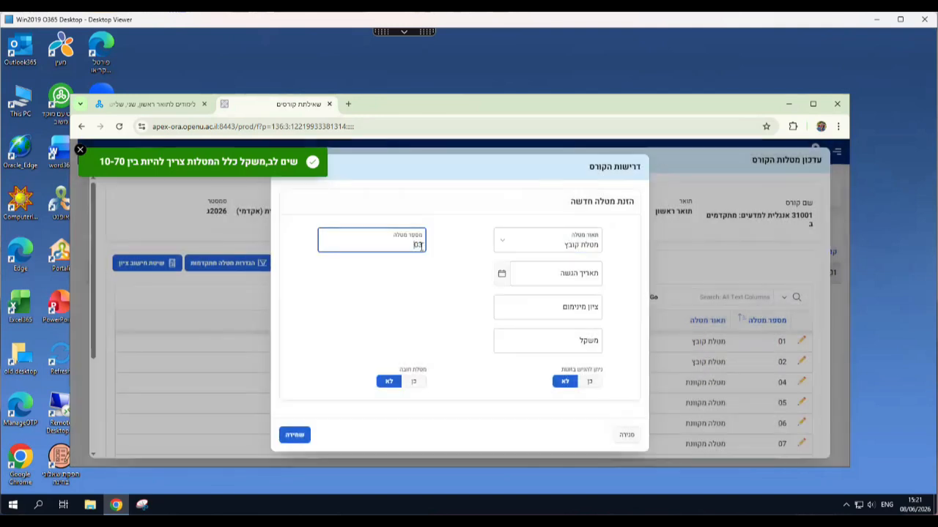
Set the submission date of new assignment 03 to 22/08/2026.
key("Tab")
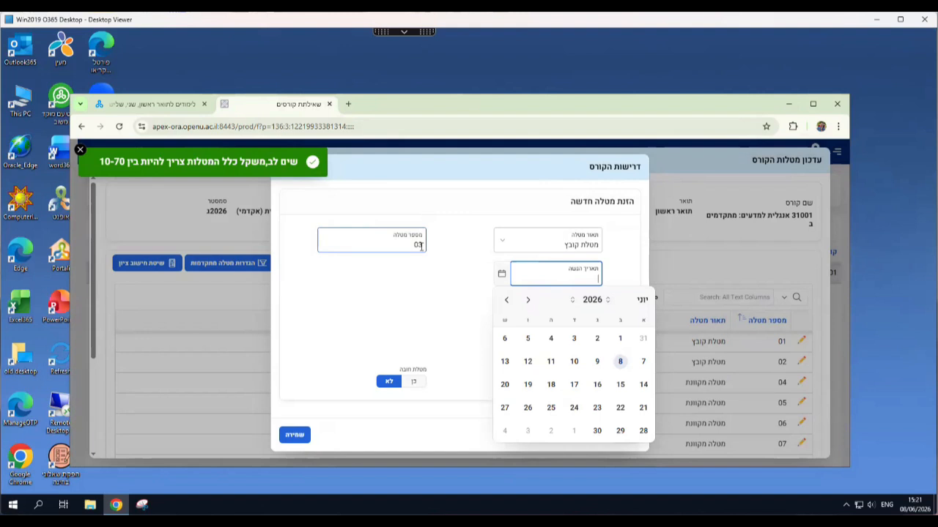
left_click(505, 304)
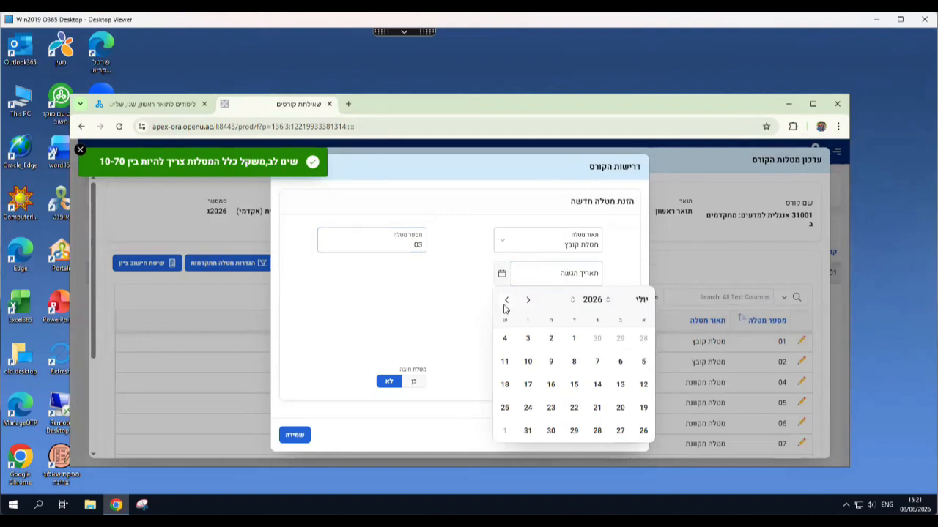
left_click(505, 304)
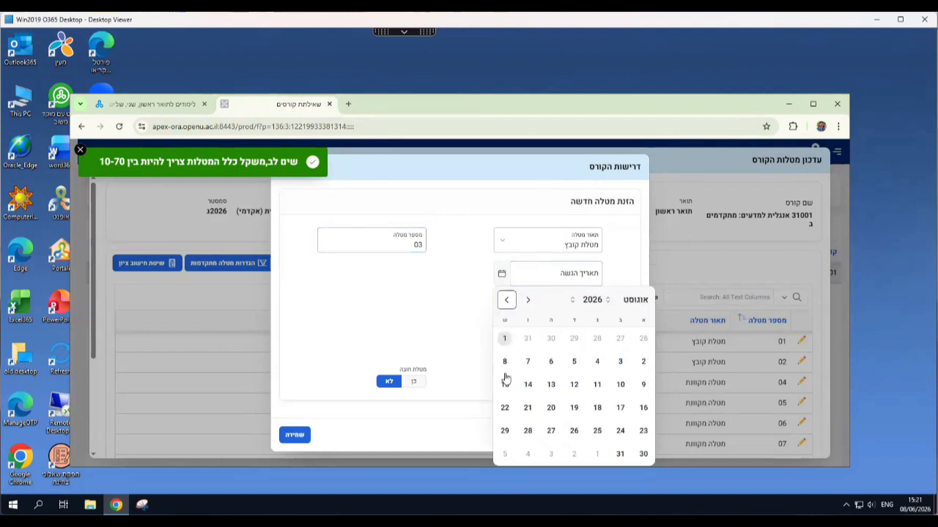
left_click(505, 408)
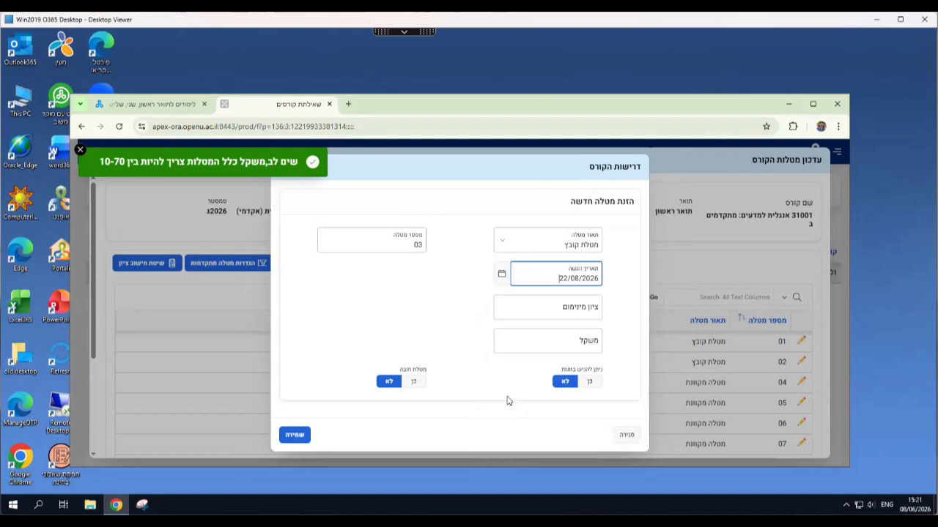
Set assignment 03's minimum grade to 60 and its weight to 10, and save the assignment.
left_click(561, 311)
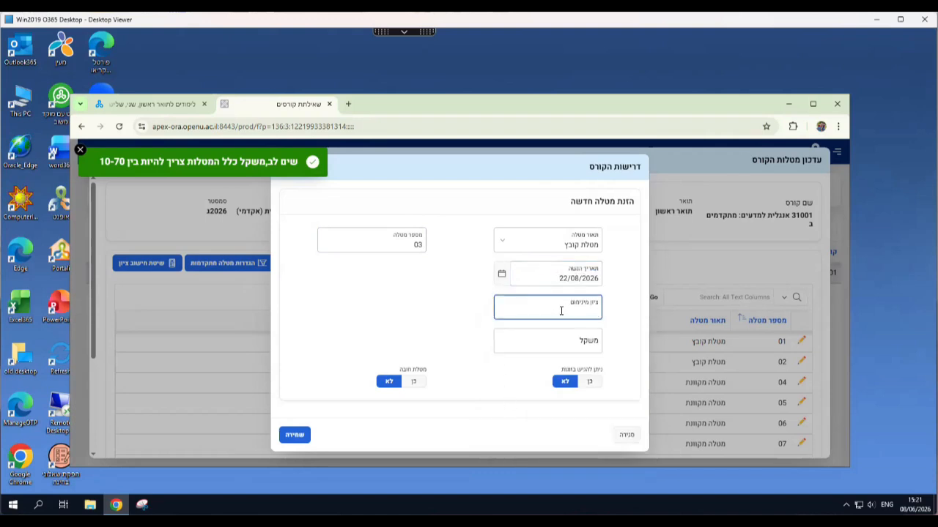
type("60")
left_click(581, 336)
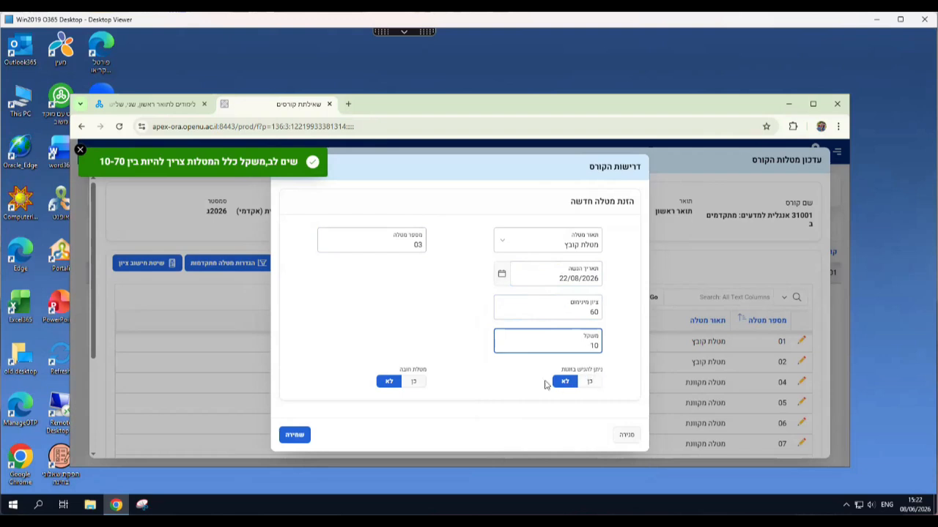
left_click(413, 381)
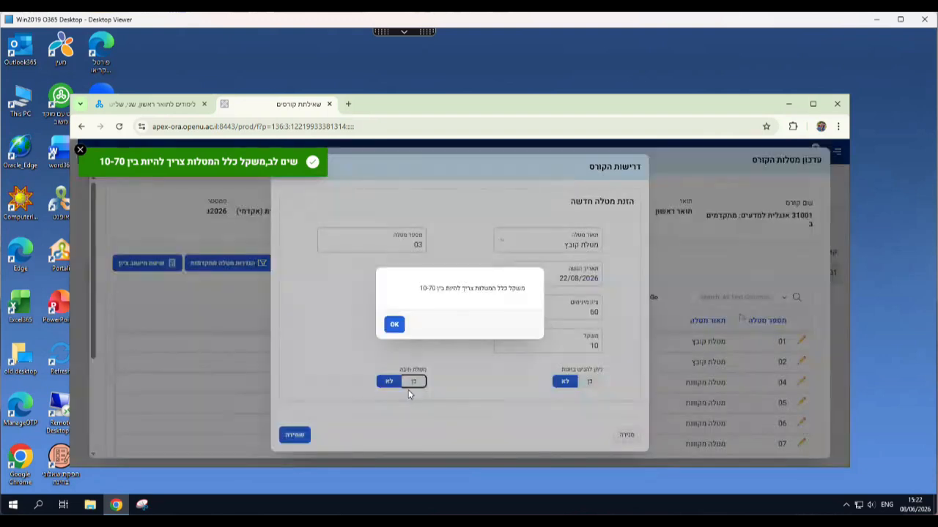
left_click(392, 328)
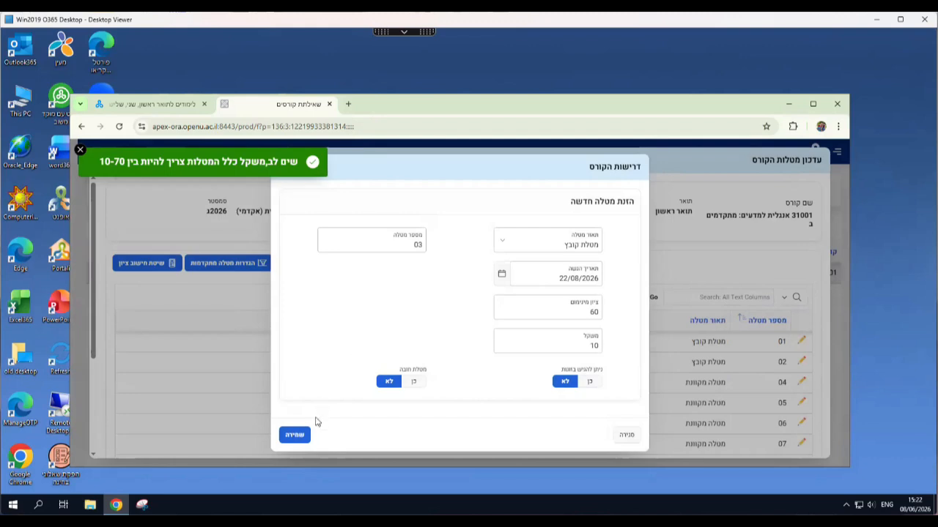
left_click(295, 436)
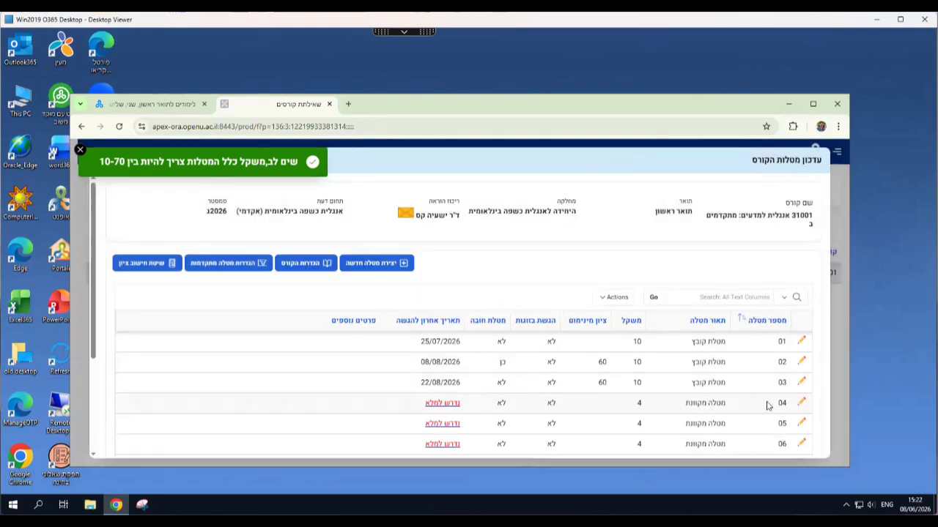
Delete online assignment 04 (מטלה מקוונת) and confirm the deletion.
left_click(801, 405)
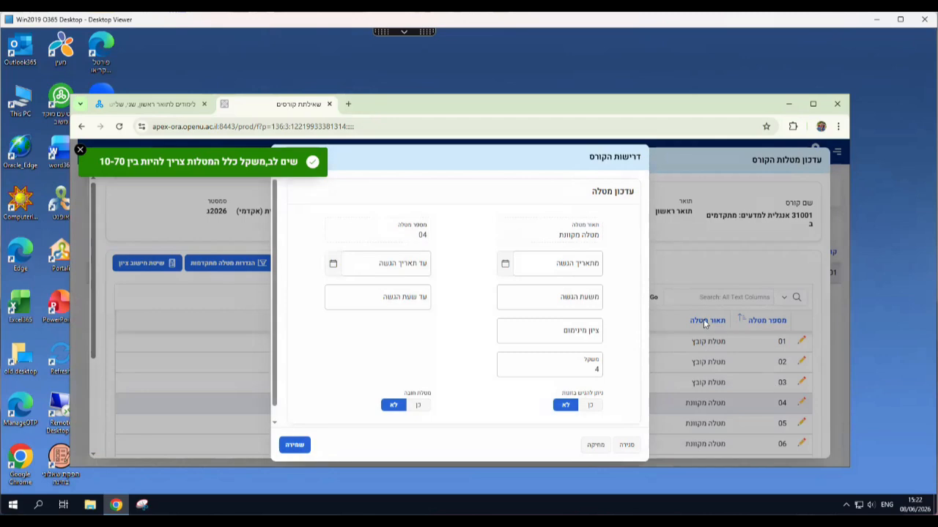
left_click(597, 447)
left_click(409, 333)
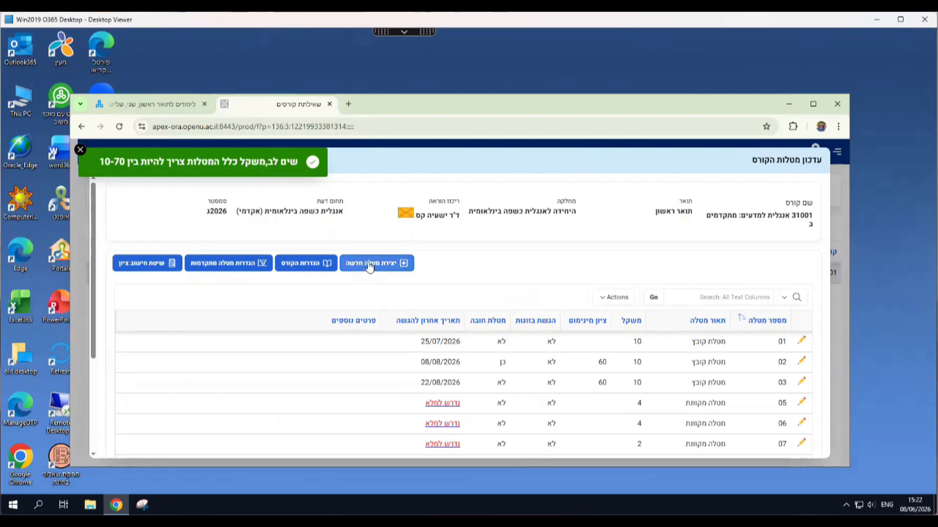
Create a new assignment of type מטלת קובץ and set its number to 04.
left_click(351, 266)
left_click(420, 244)
type("04")
key("Tab")
left_click(399, 326)
Set the submission date of new assignment 04 to 05/09/2026.
left_click(552, 276)
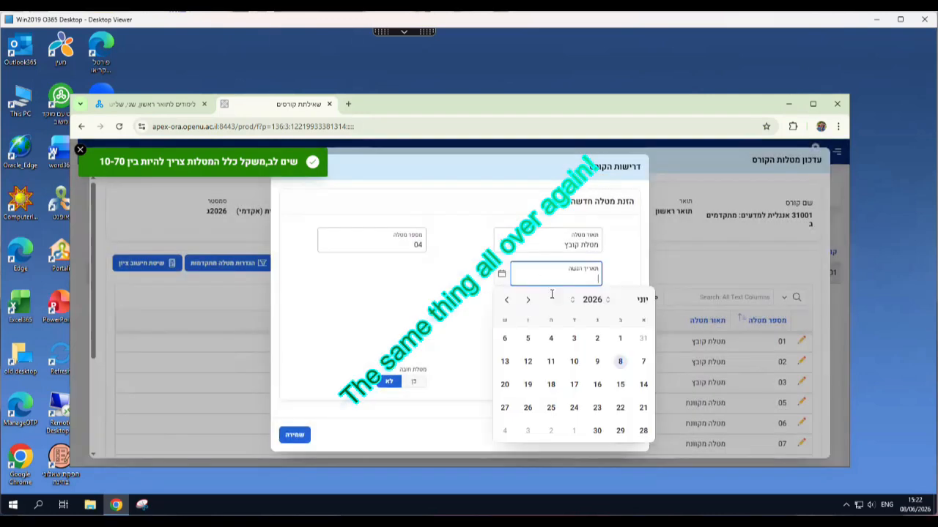
left_click(506, 300)
left_click(506, 301)
left_click(507, 300)
left_click(504, 341)
Mark assignment 04 as mandatory (מטלת חובה: כן), set its minimum grade to 60 and weight to 10, and save it.
left_click(414, 382)
left_click(295, 435)
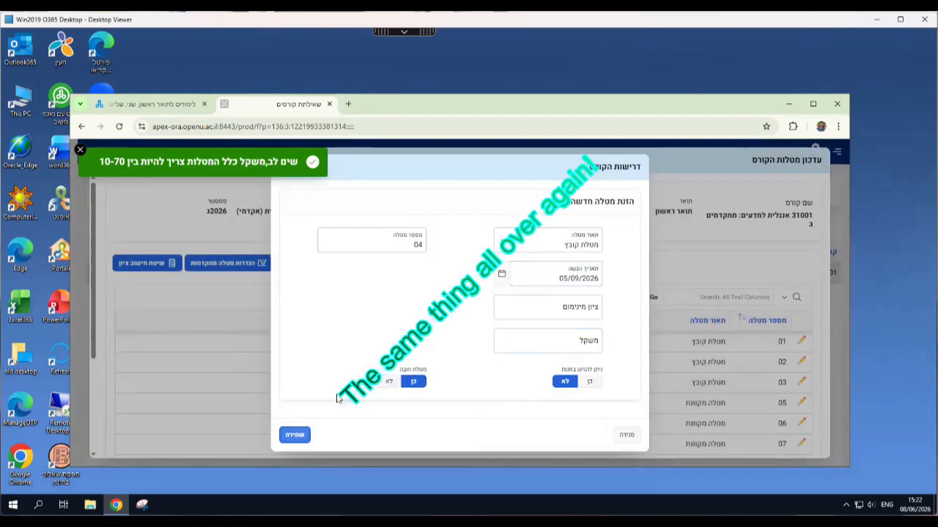
type("10")
key("Tab")
left_click(397, 325)
left_click(294, 440)
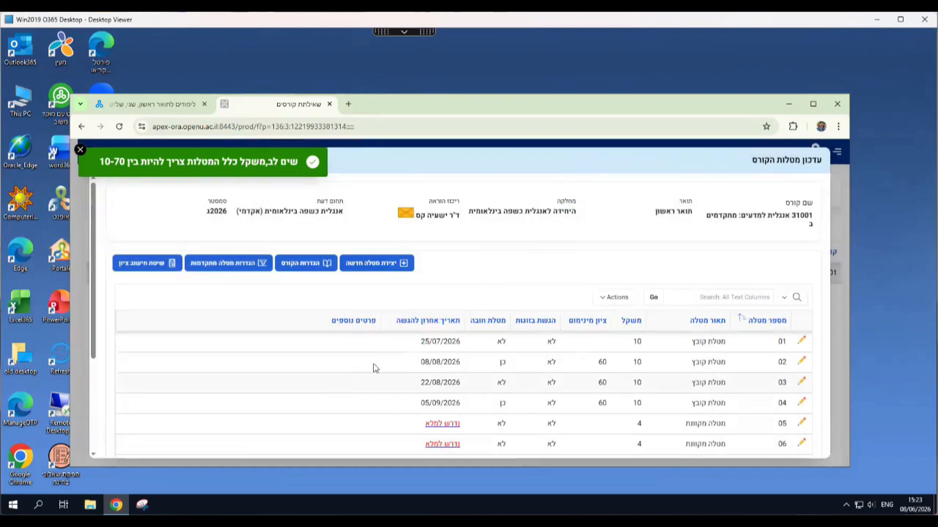
Delete file assignments (מטלת קובץ) 09 and 10 from the course and confirm each deletion.
scroll(724, 350, "down", 1)
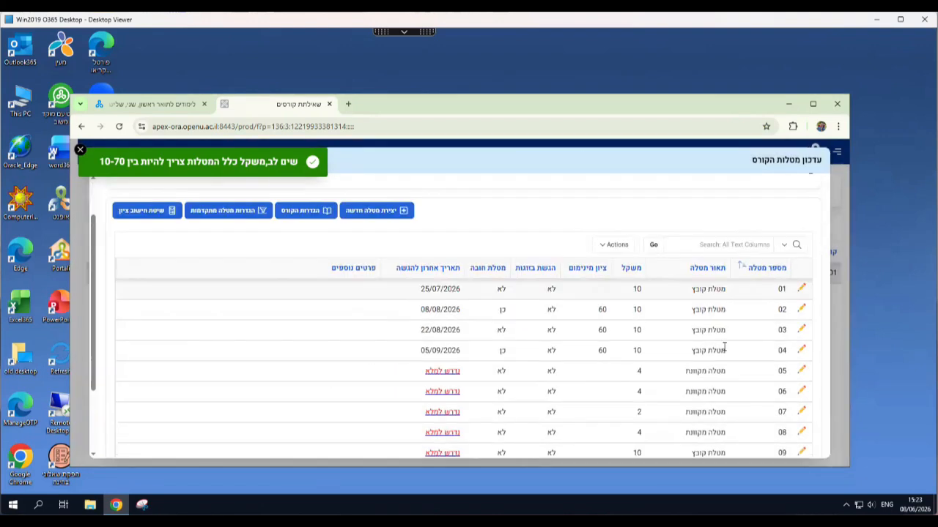
scroll(724, 349, "down", 1)
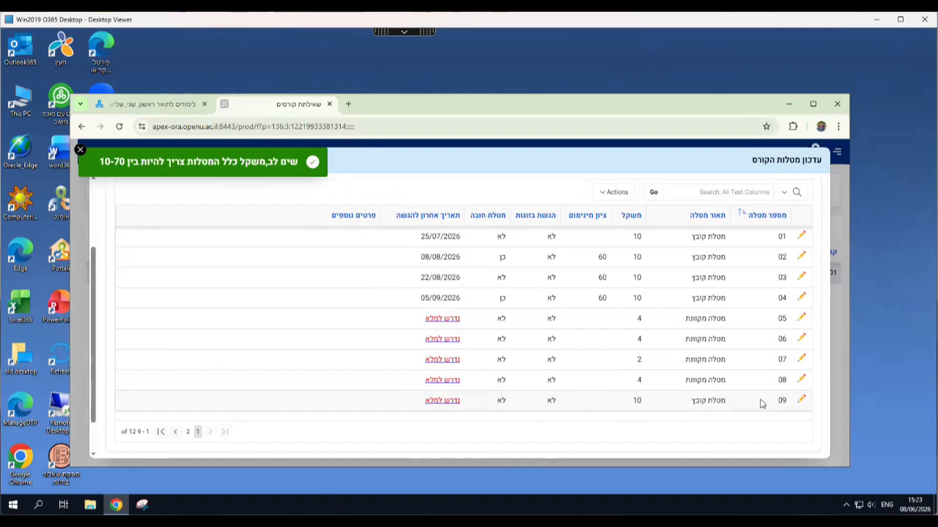
left_click(801, 401)
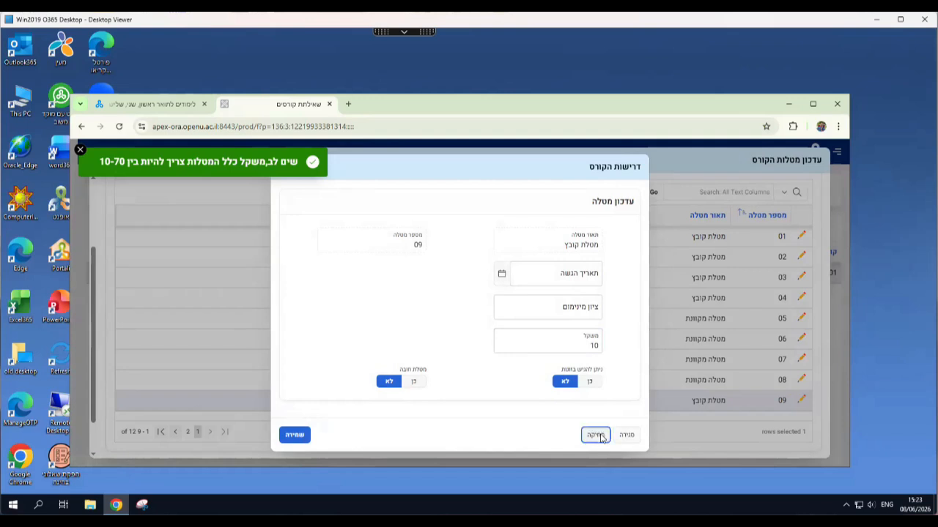
left_click(595, 435)
left_click(403, 334)
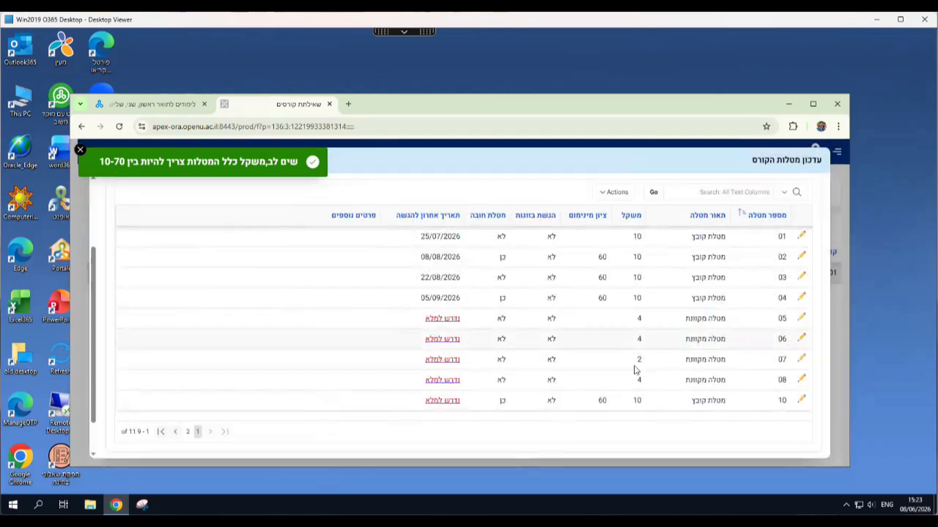
left_click(803, 402)
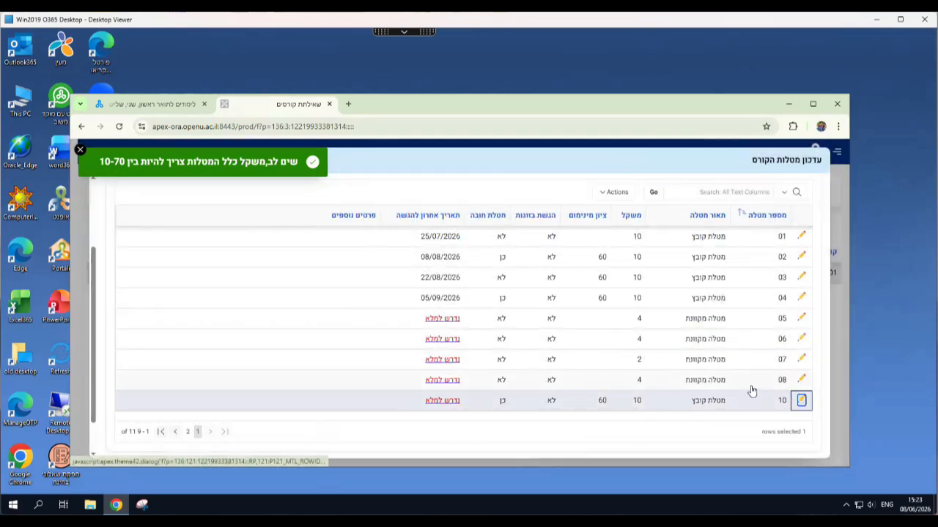
left_click(803, 401)
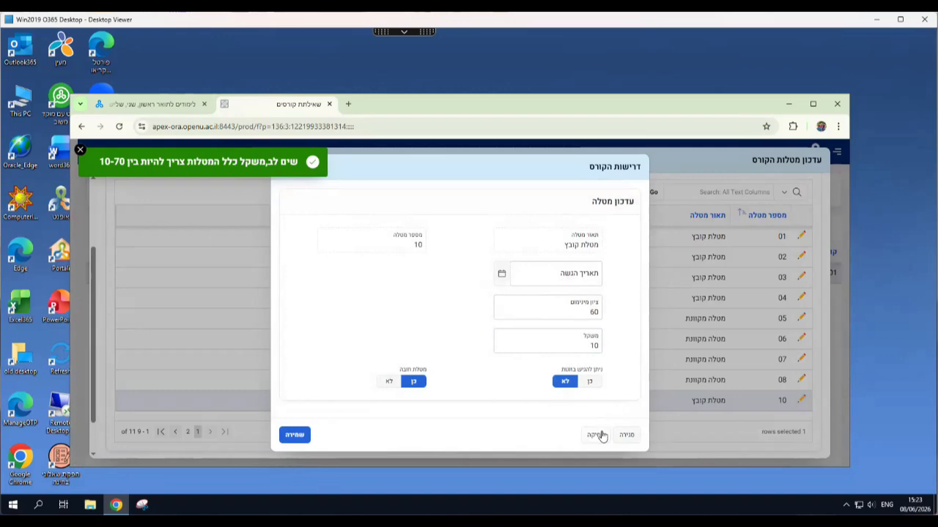
left_click(599, 435)
left_click(405, 333)
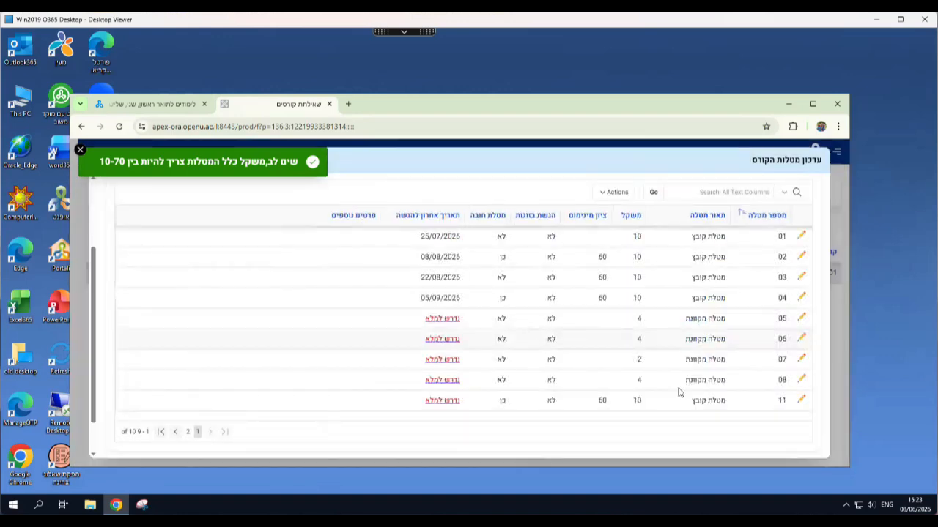
Delete file assignments (מטלת קובץ) 11 and 12 from the course and confirm each deletion.
left_click(801, 401)
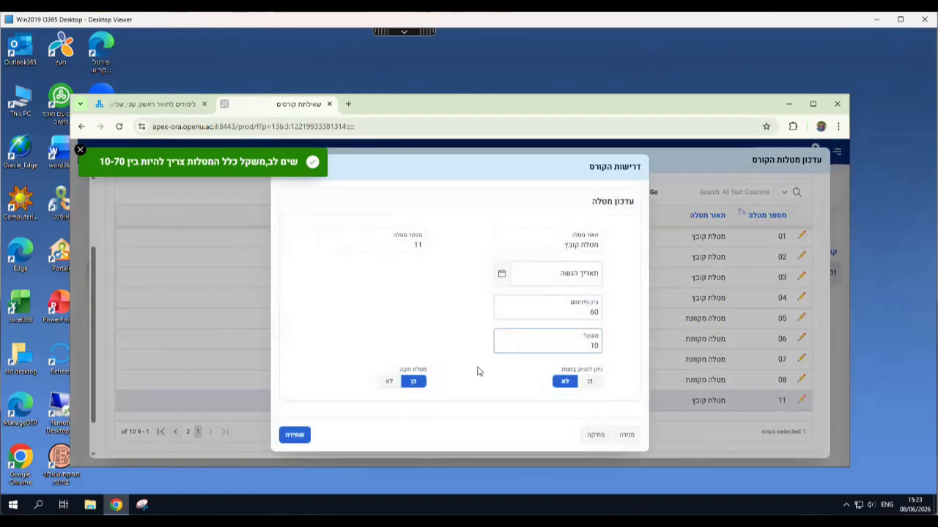
left_click(597, 437)
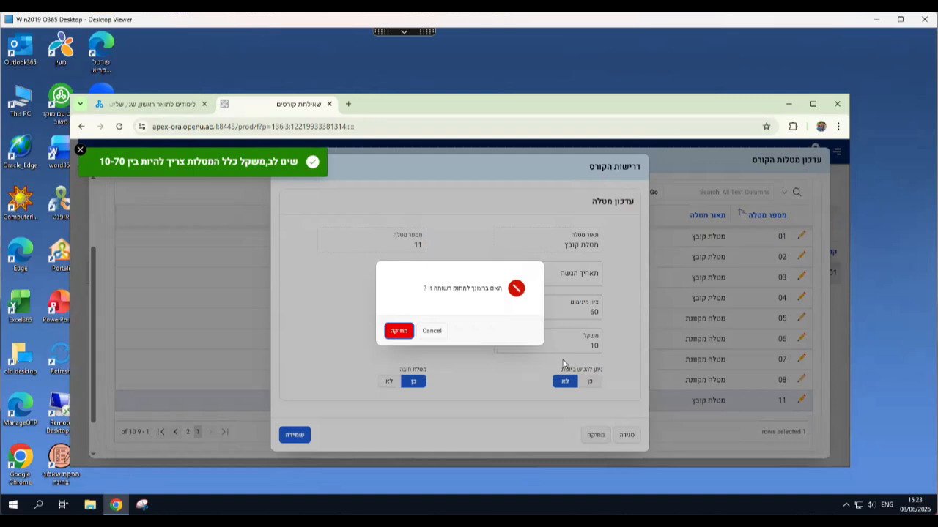
left_click(400, 331)
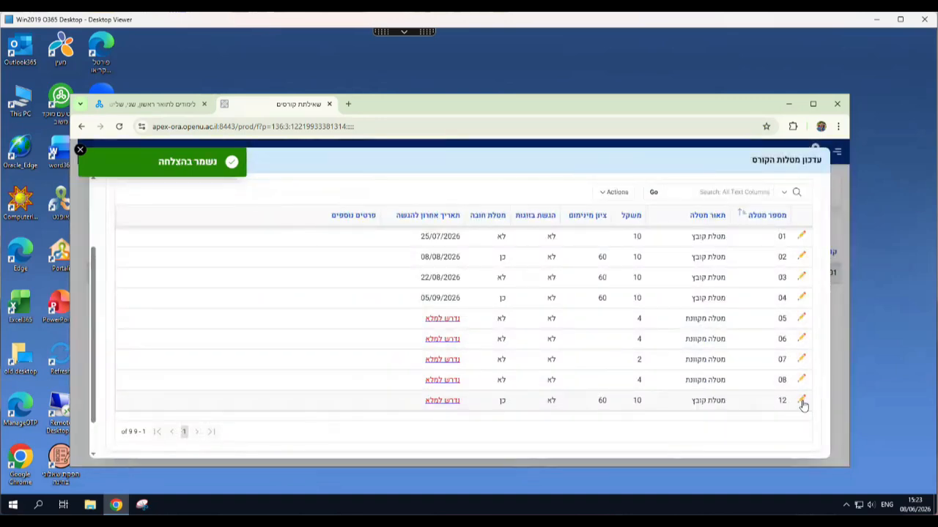
left_click(802, 401)
left_click(594, 433)
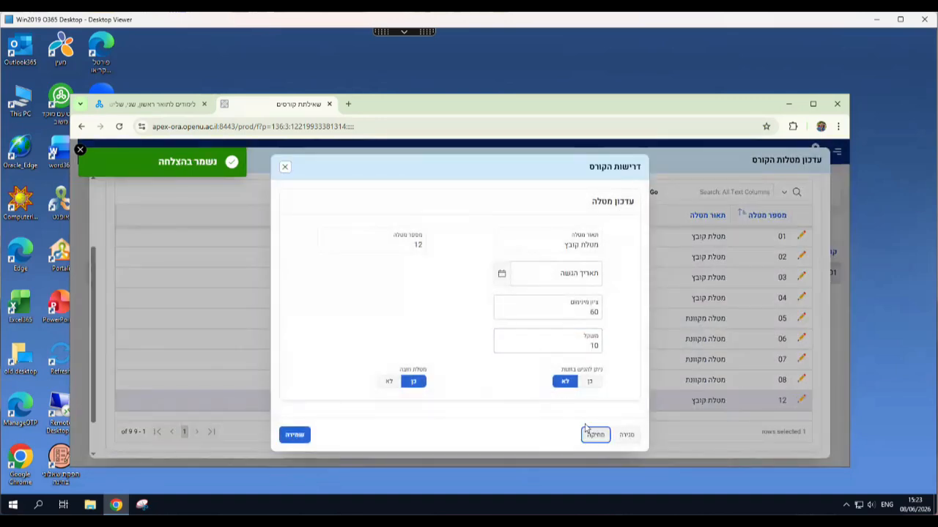
left_click(399, 330)
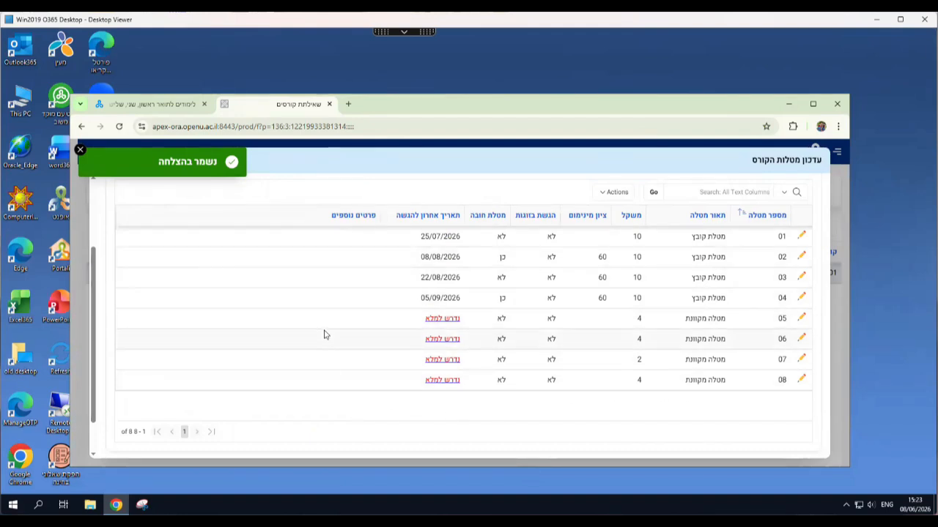
Create a new assignment of type מטלה מקוונת and set its number to 09.
scroll(326, 322, "up", 2)
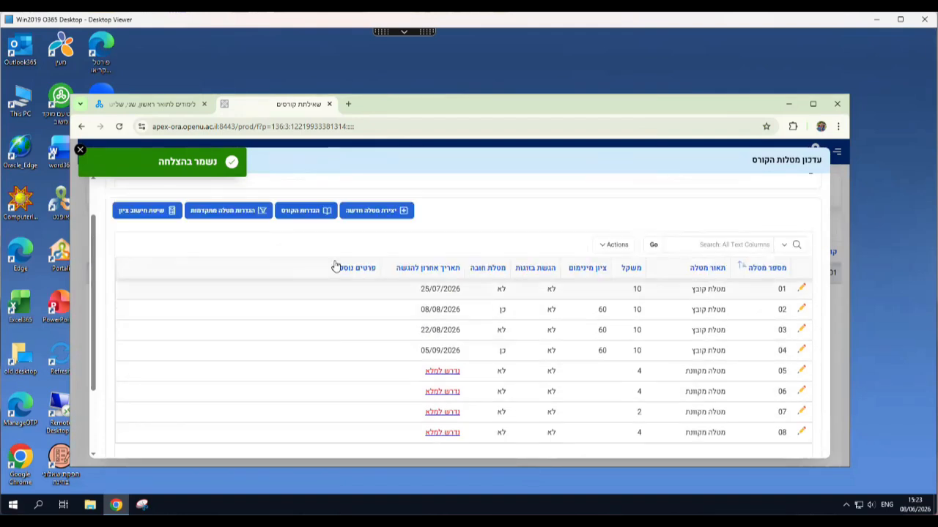
left_click(380, 214)
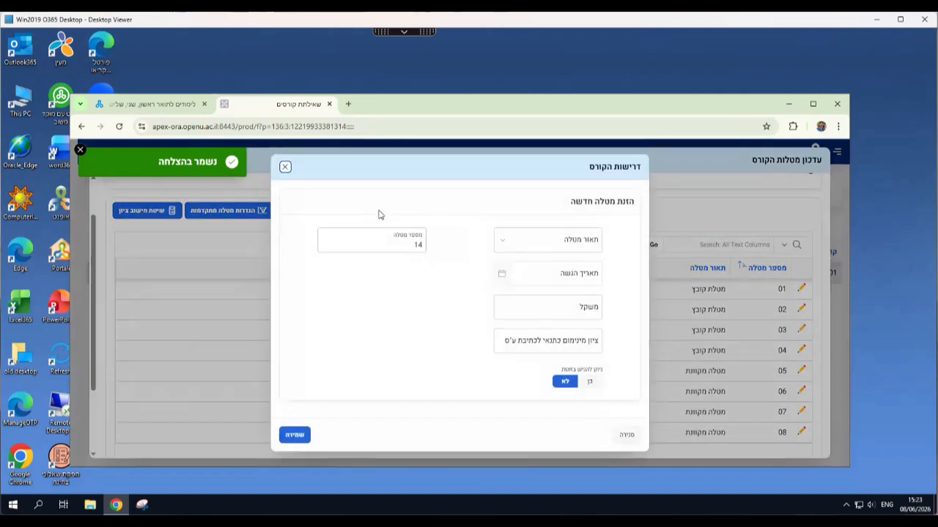
left_click(544, 247)
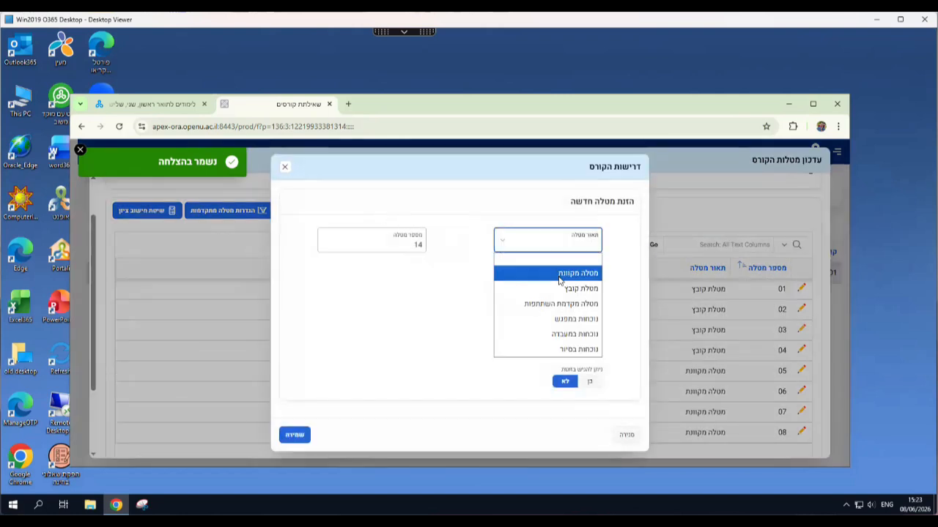
left_click(559, 272)
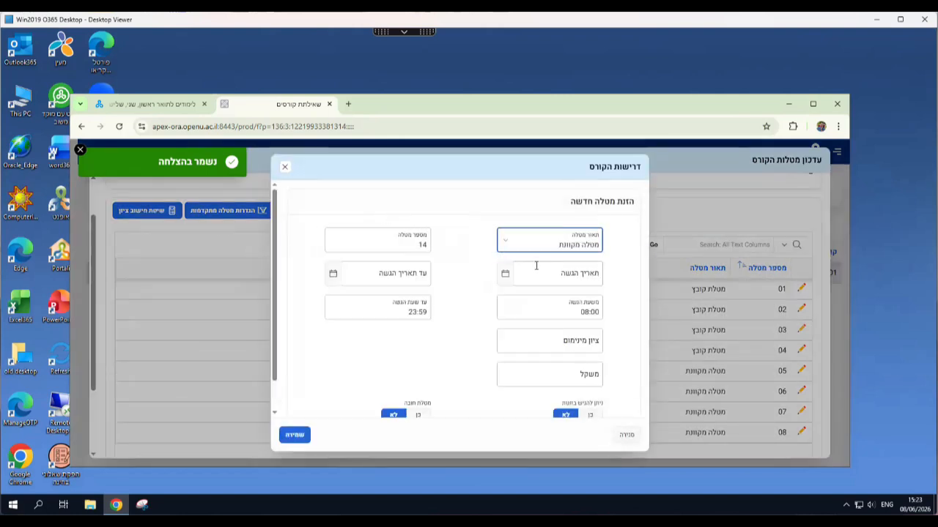
double_click(424, 234)
key("BackSpace")
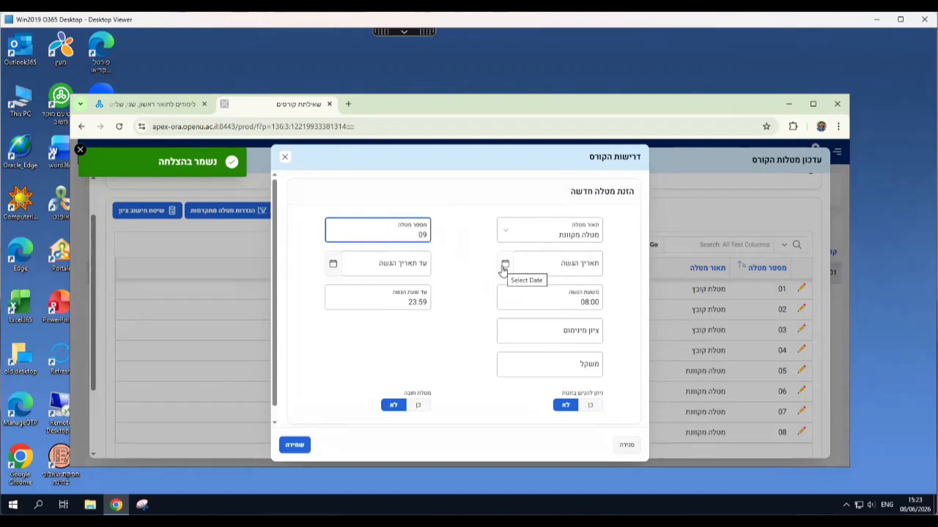
Set the submission window of new online assignment 09 from 12/07/2026 to 09/09/2026.
left_click(504, 265)
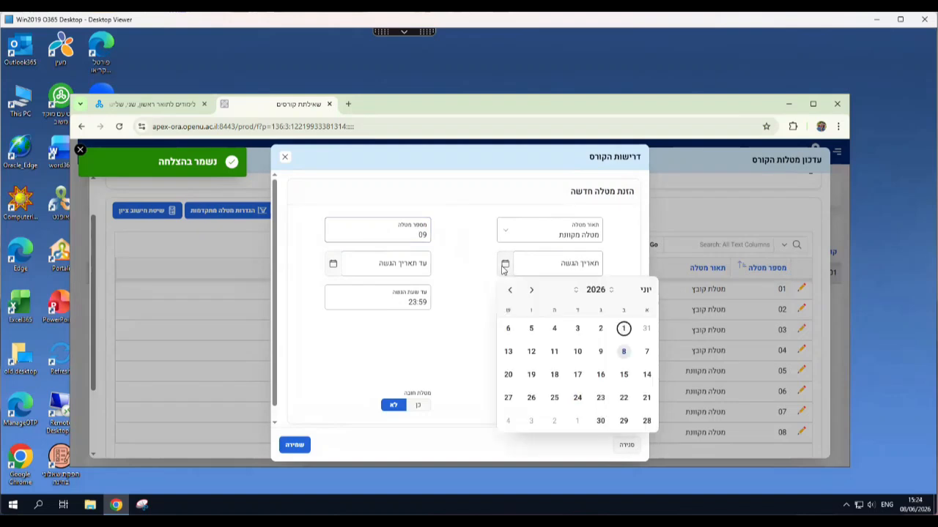
left_click(510, 290)
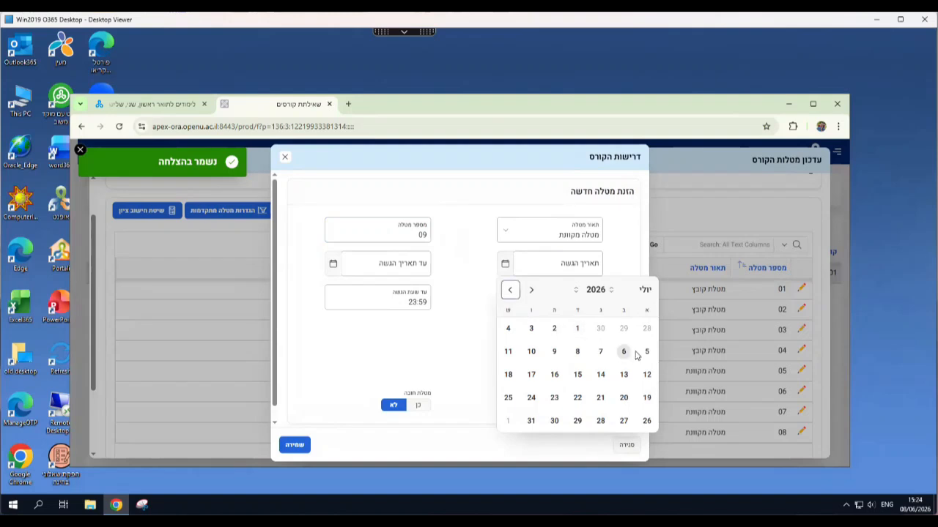
left_click(646, 374)
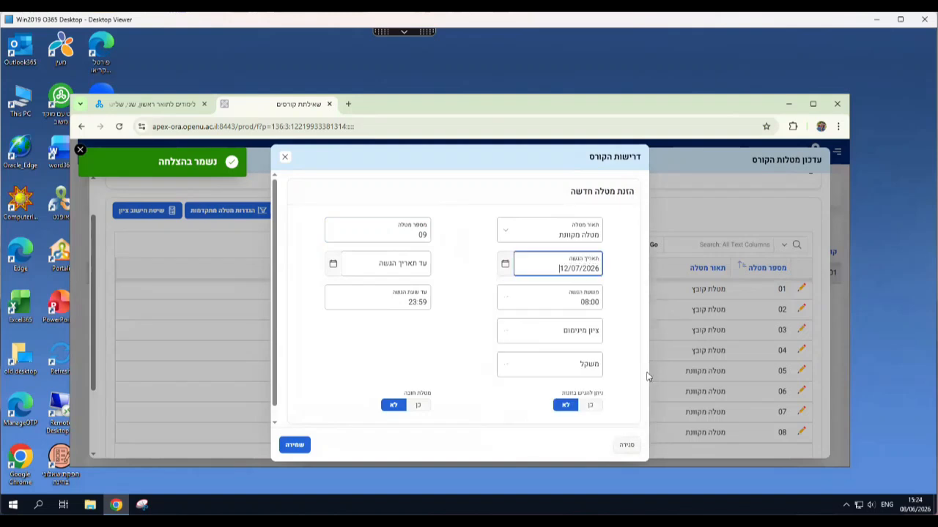
left_click(395, 264)
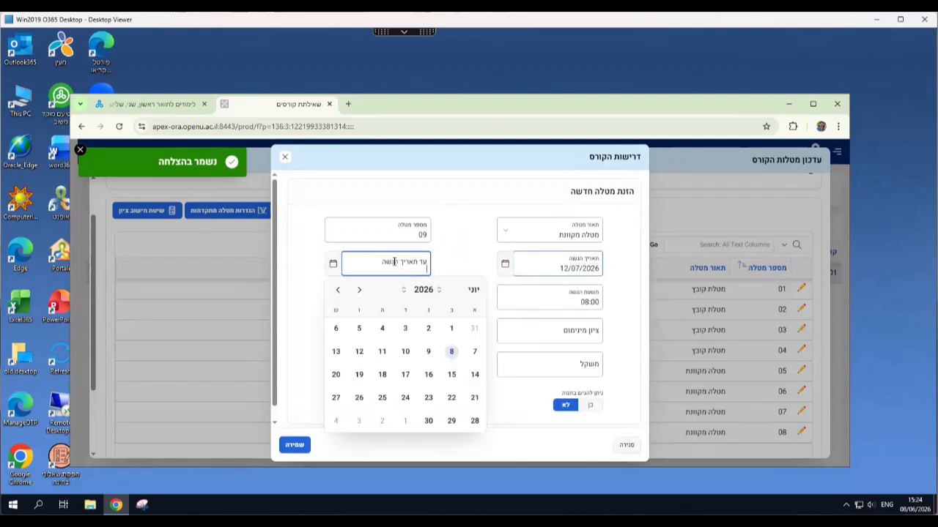
left_click(337, 291)
left_click(337, 291)
left_click(338, 292)
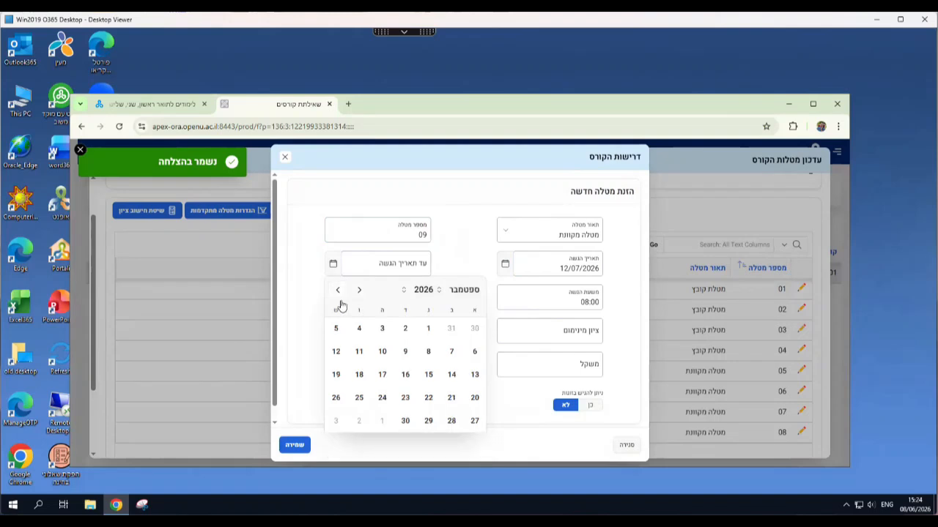
left_click(407, 354)
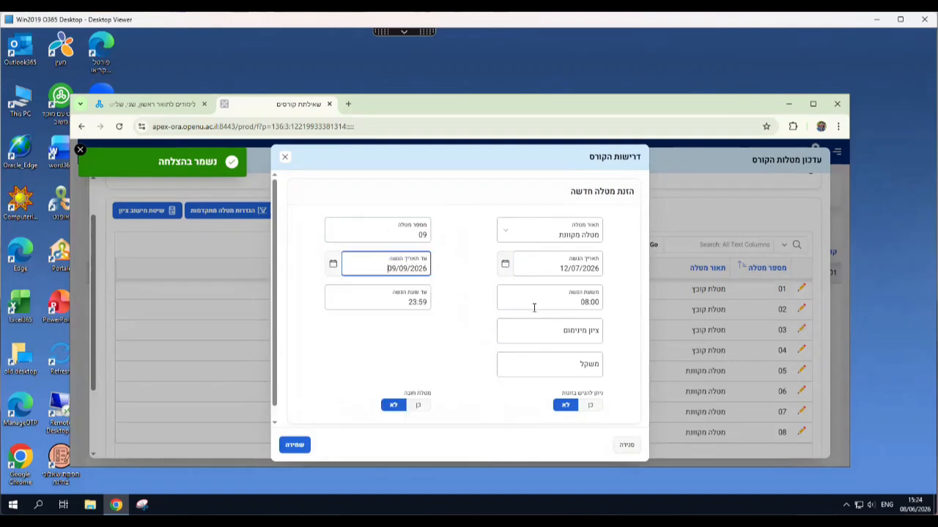
Set assignment 09's submission start time to 00:01, minimum grade to 0 and weight to 4, and save it.
left_click(568, 302)
triple_click(588, 307)
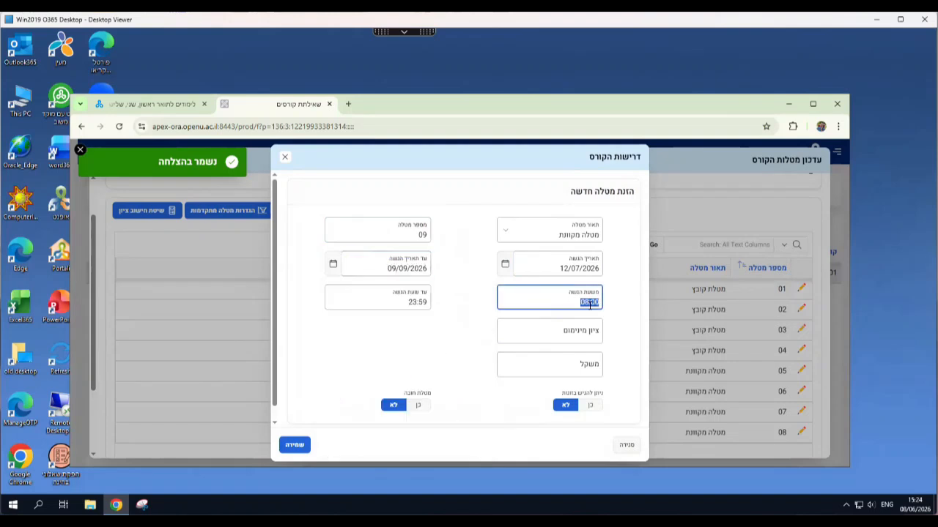
type("01:0")
triple_click(589, 304)
type("00:01")
key("Tab")
key("Tab")
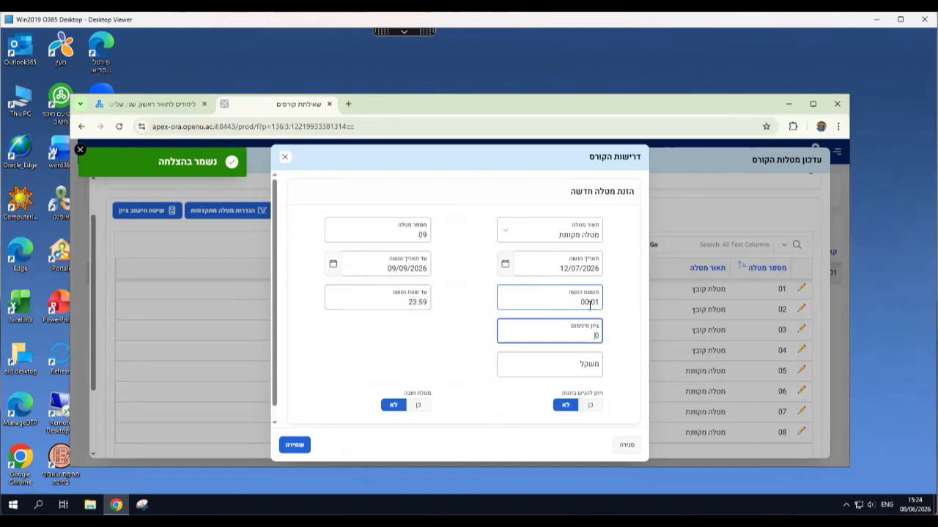
key("Tab")
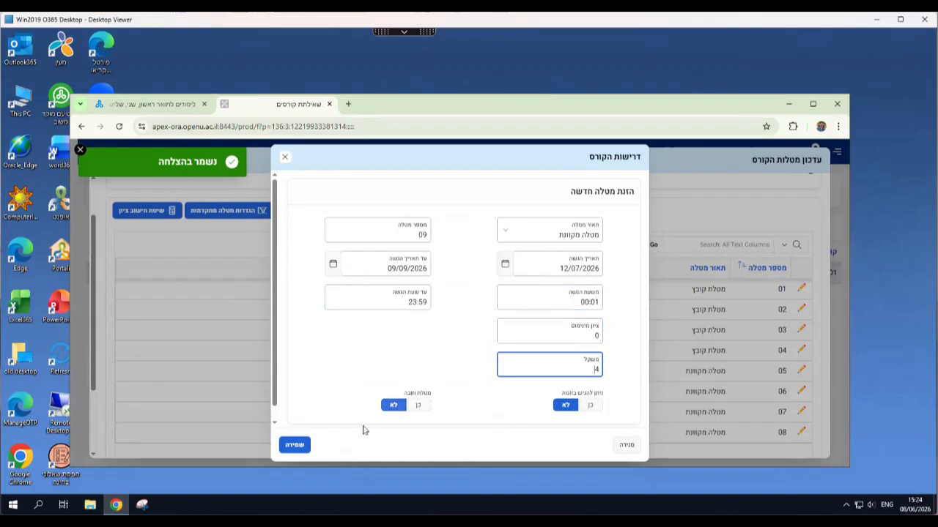
left_click(297, 449)
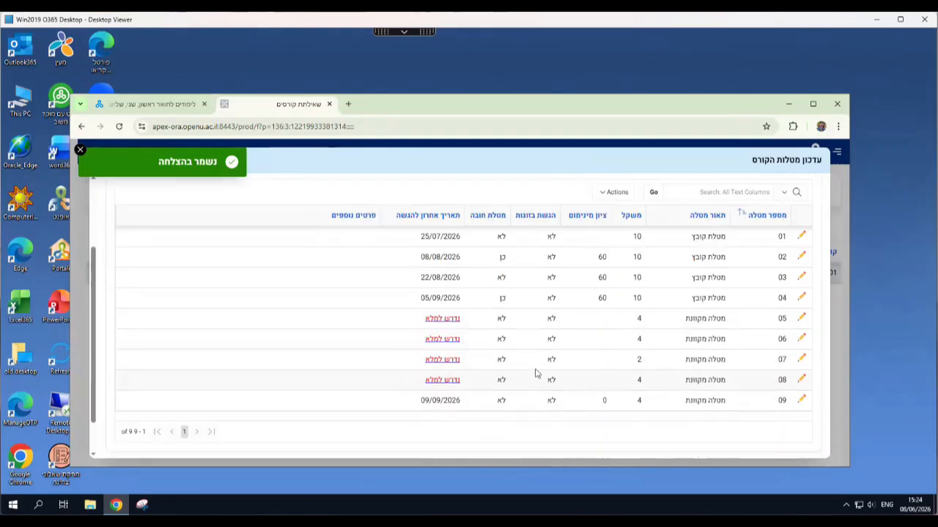
Create a new assignment of type מטלה מקוונת numbered 10 with a submission window from 12/07/2026 to 09/09/2026.
left_click(377, 211)
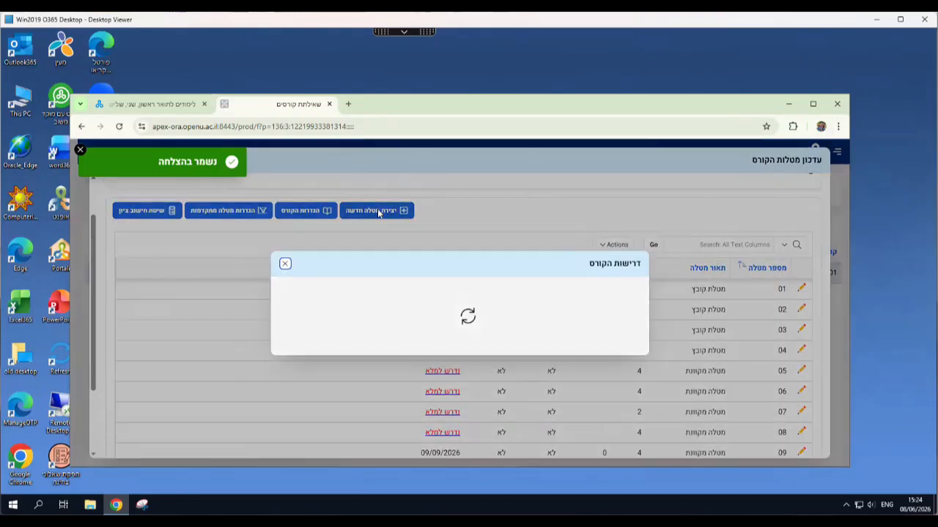
left_click(560, 243)
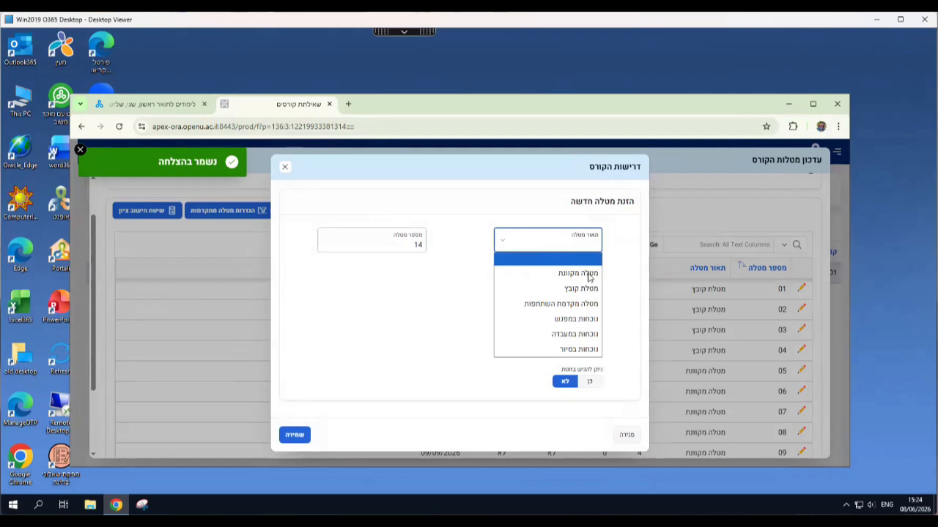
left_click(591, 275)
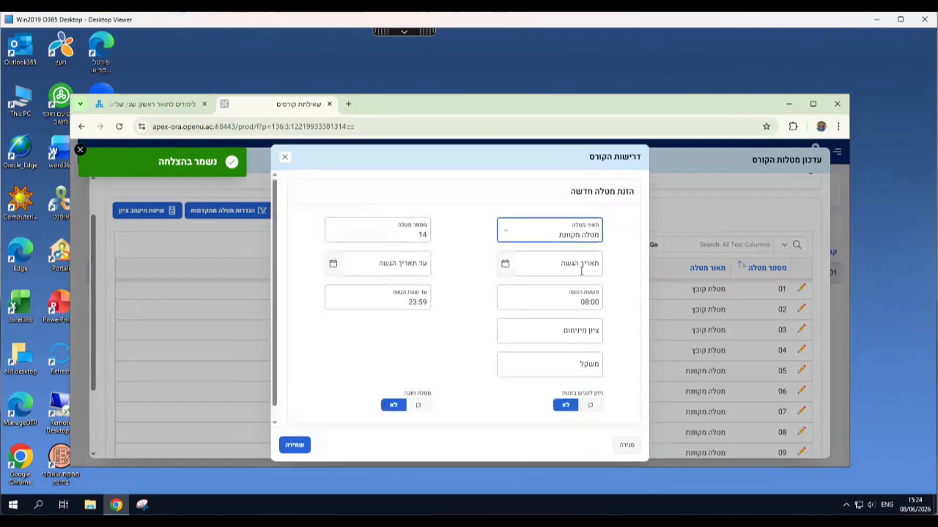
left_click(510, 290)
left_click(647, 375)
left_click(414, 264)
triple_click(337, 290)
left_click(429, 328)
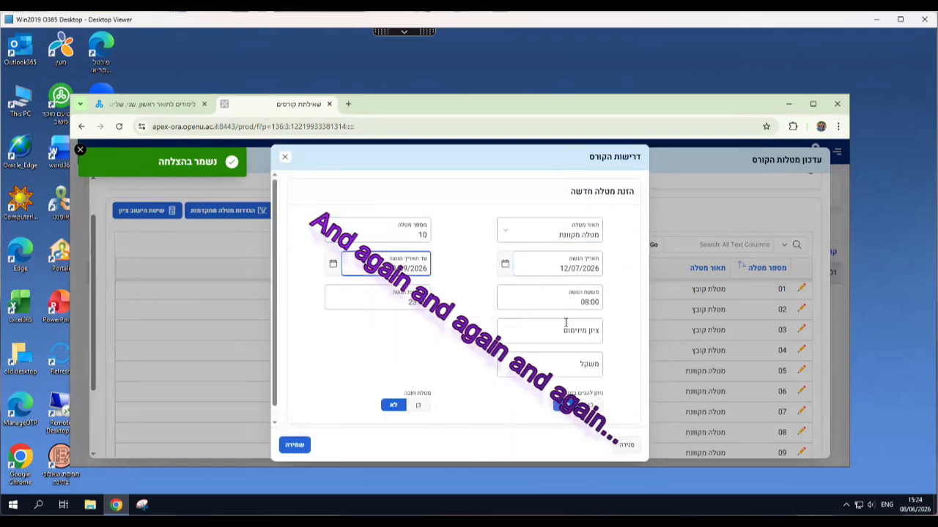
Set assignment 10's start time to 00:01, minimum grade to 0 and weight to 4, save it and show it in the assignment list.
double_click(590, 303)
type("00:01")
key("Tab")
key("Tab")
type("0")
key("Tab")
type("4")
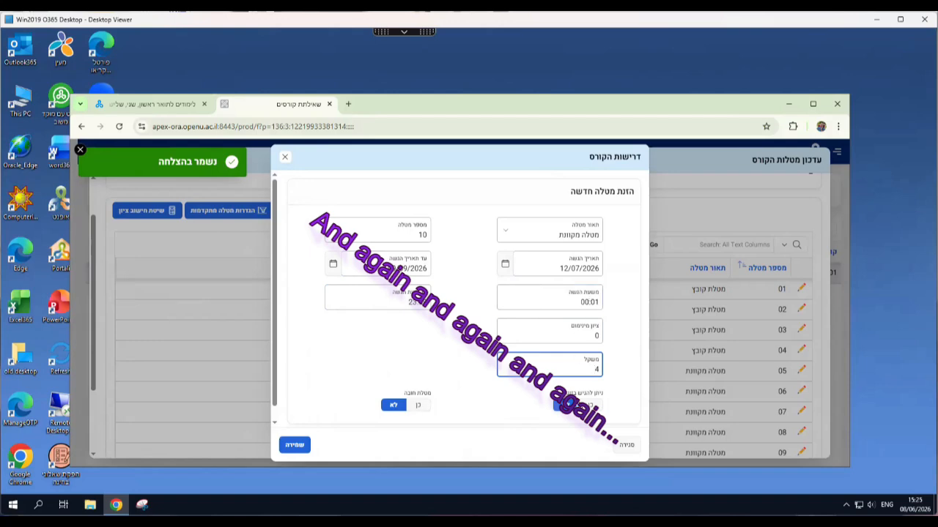
left_click(294, 446)
scroll(577, 357, "down", 2)
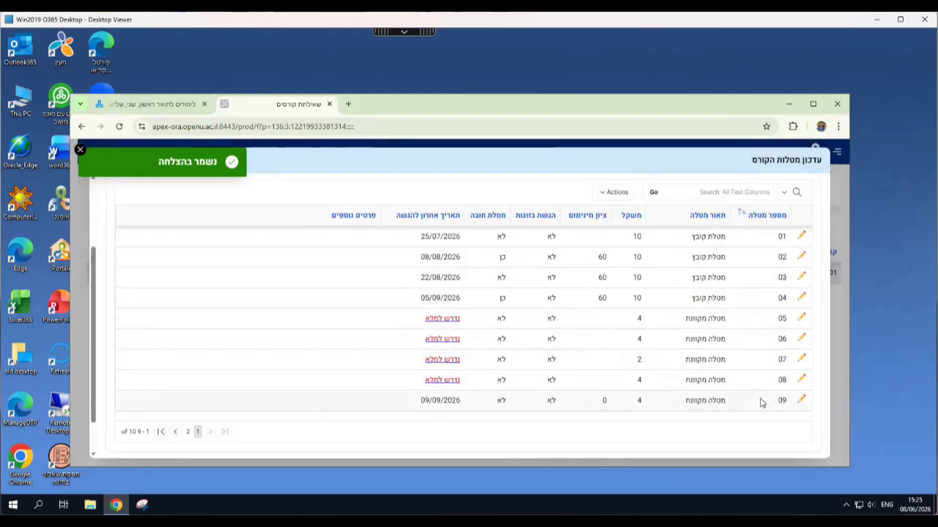
left_click(187, 432)
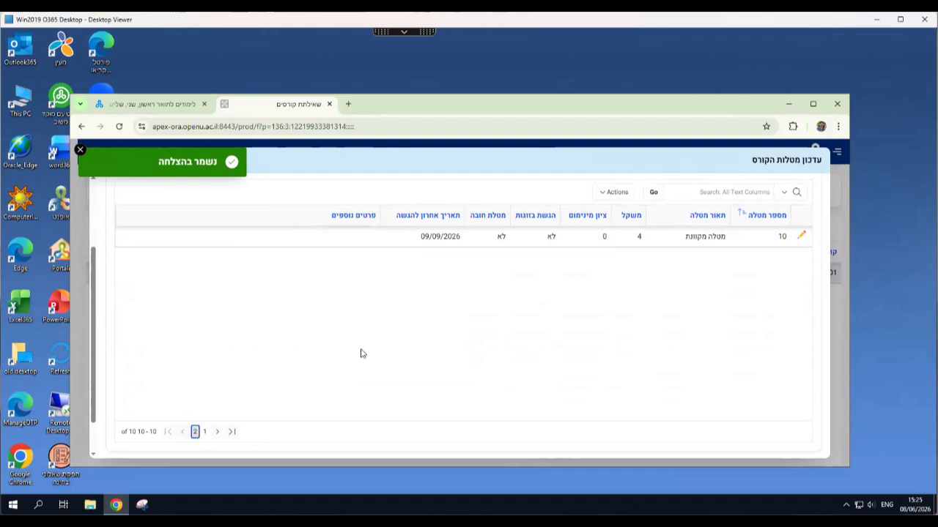
scroll(238, 235, "up", 2)
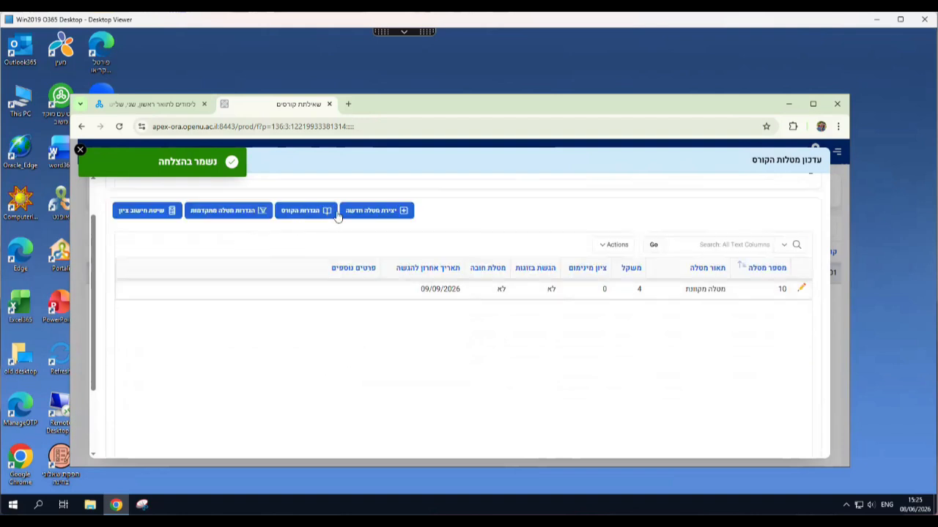
Create a new assignment of type מטלה מקוונת and number it 11.
left_click(376, 212)
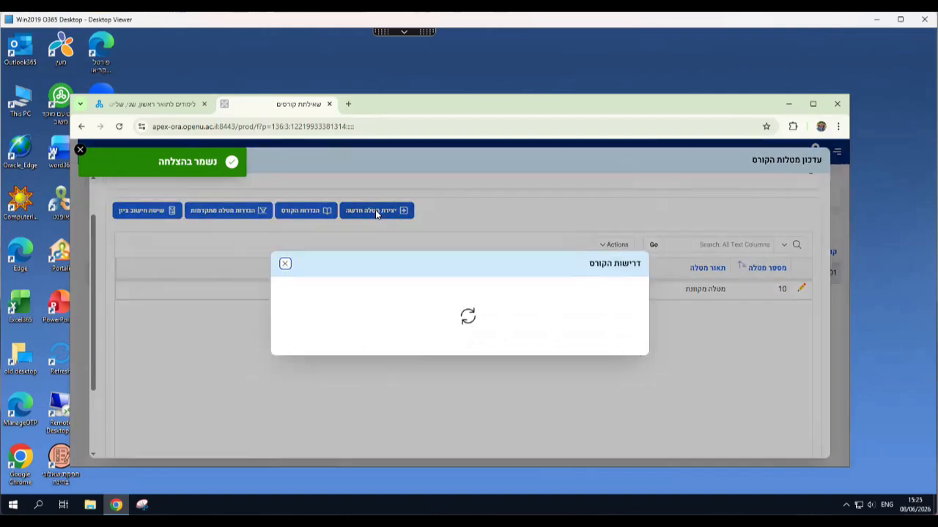
left_click(566, 246)
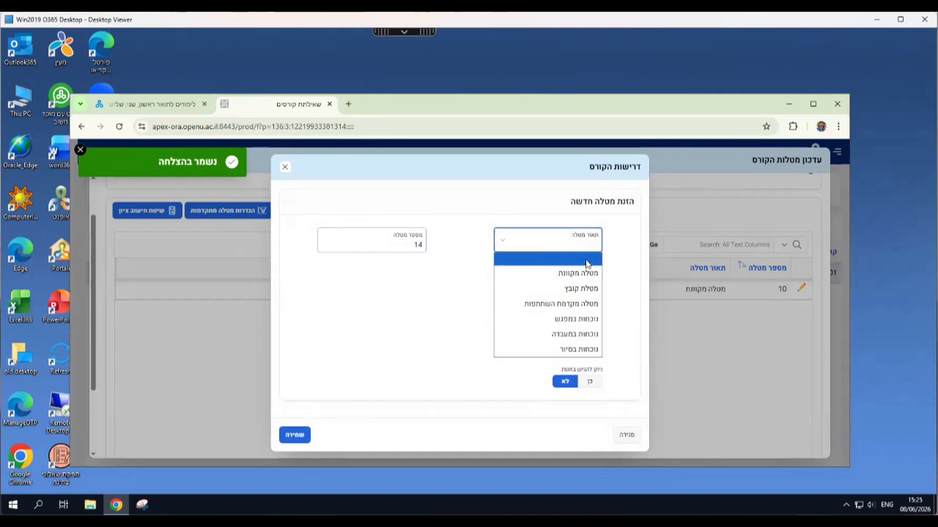
left_click(589, 272)
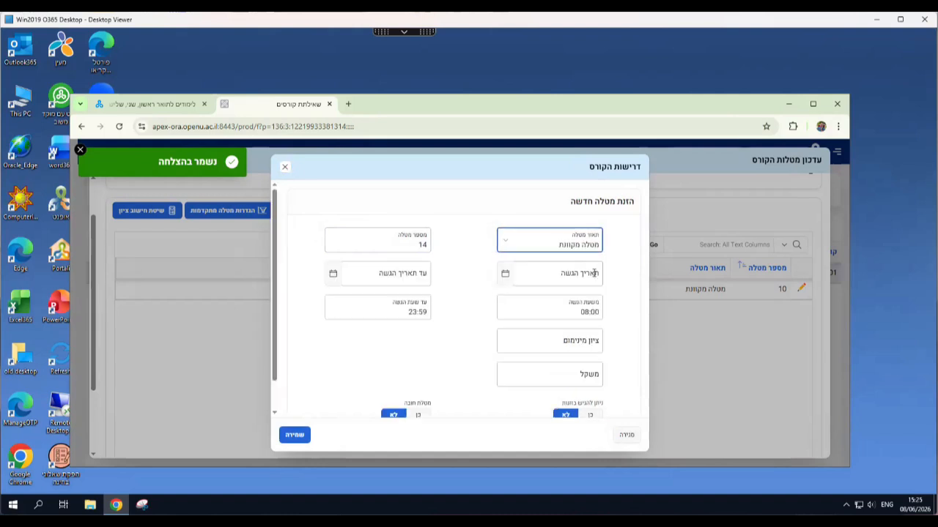
double_click(420, 232)
type("11")
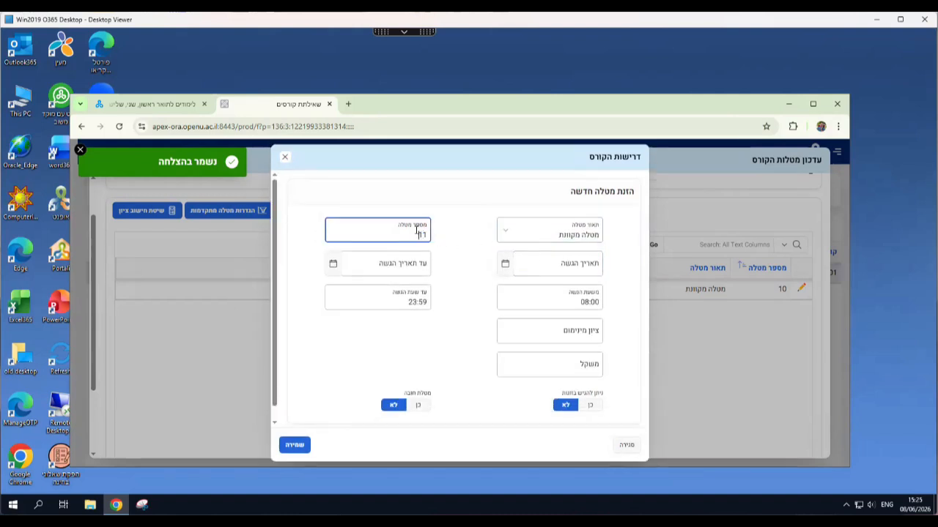
Set assignment 11's submission window from 12/07/2026 to 09/09/2026.
left_click(560, 264)
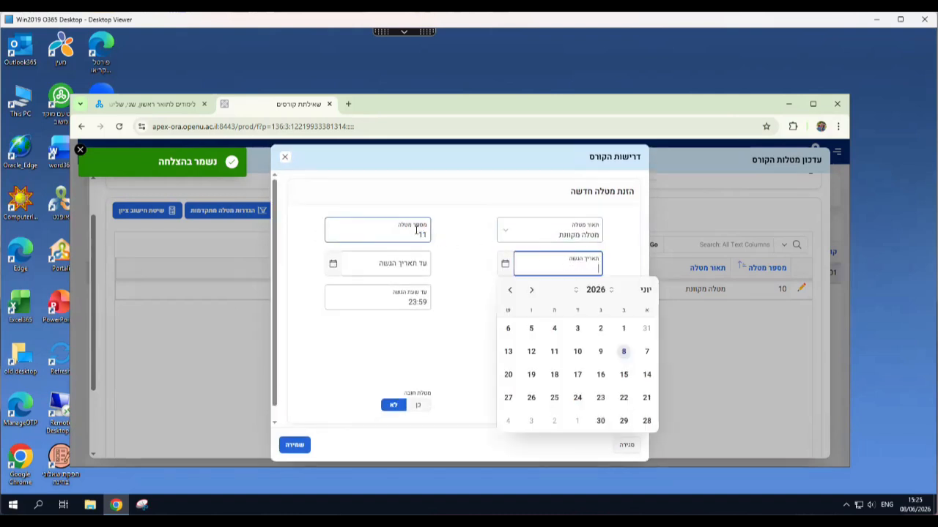
left_click(510, 292)
left_click(647, 375)
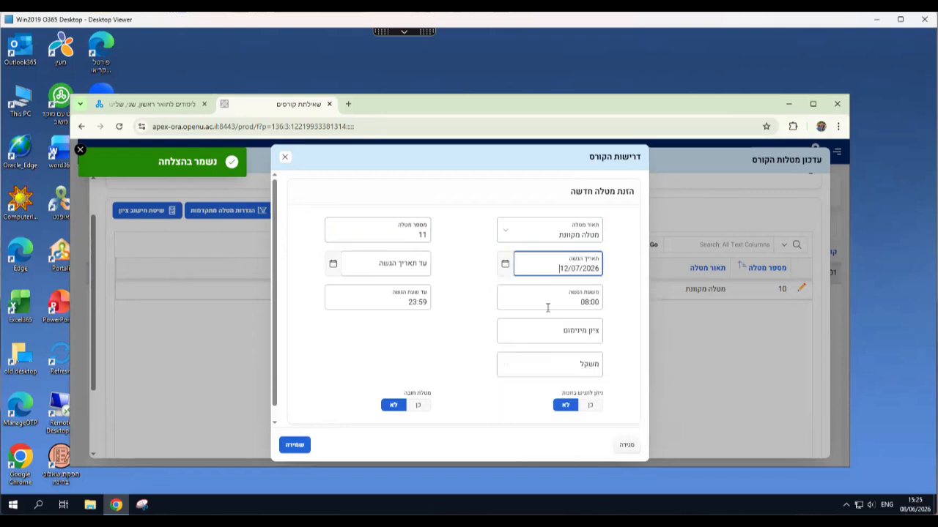
left_click(395, 260)
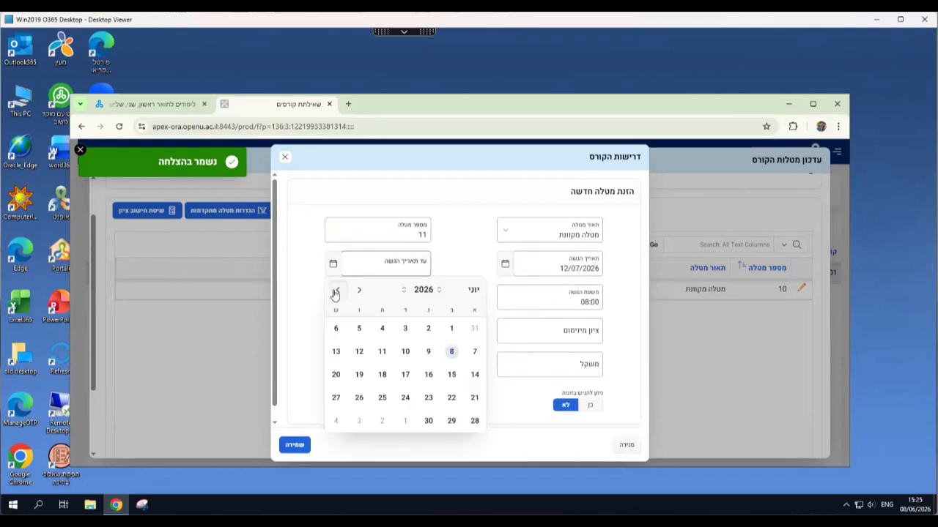
left_click(335, 292)
left_click(336, 291)
left_click(335, 293)
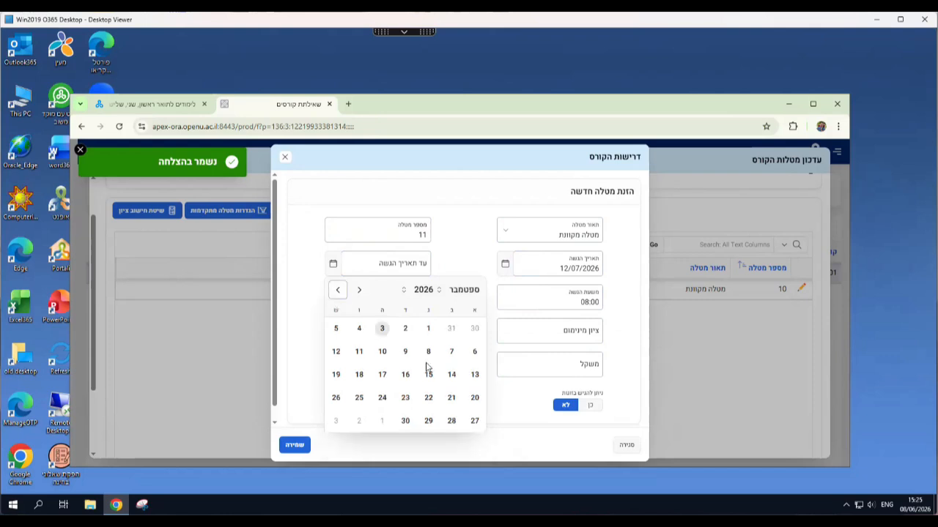
left_click(406, 352)
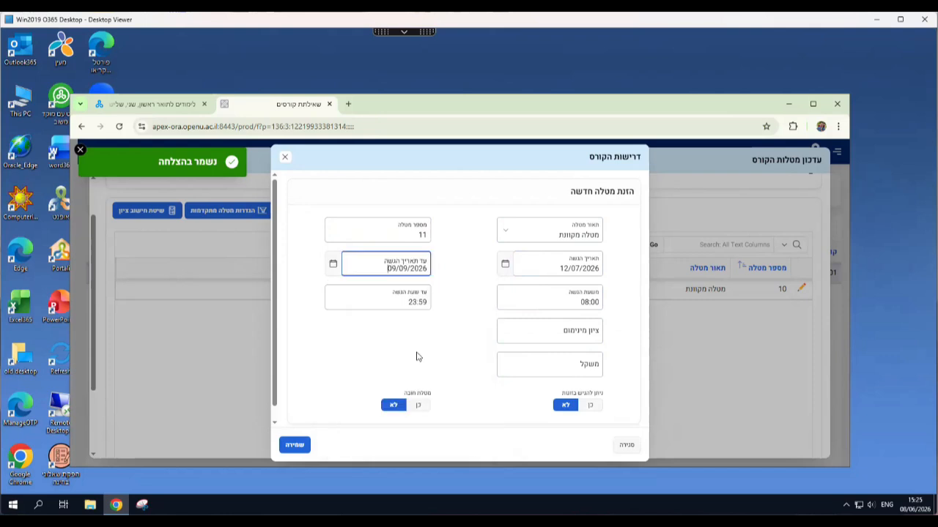
Set assignment 11's submission start time to 00:01, minimum grade to 0 and weight to 2, and save it.
double_click(597, 301)
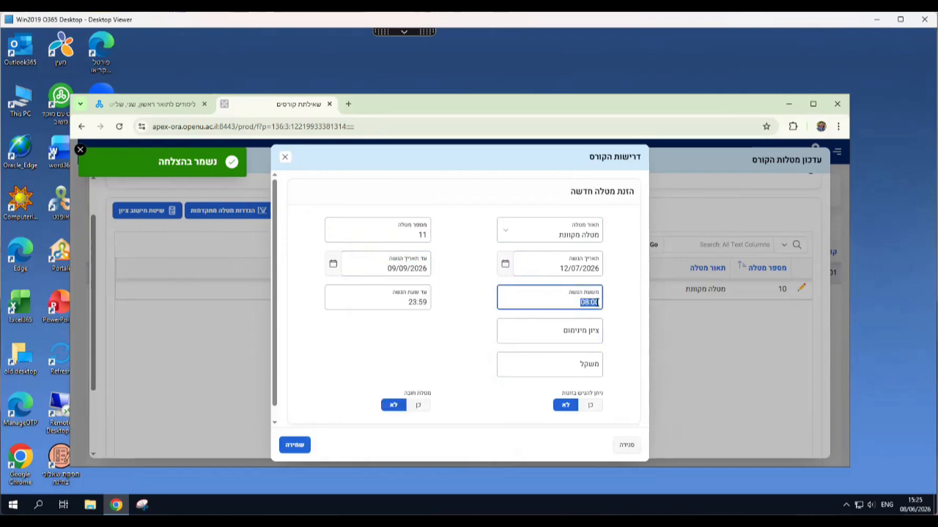
type("0")
type("0:00")
key("Tab")
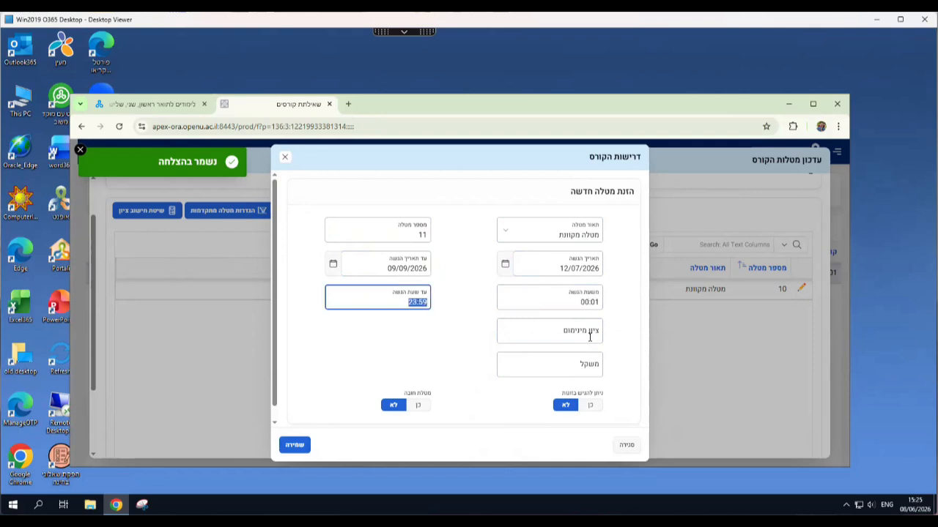
left_click(583, 335)
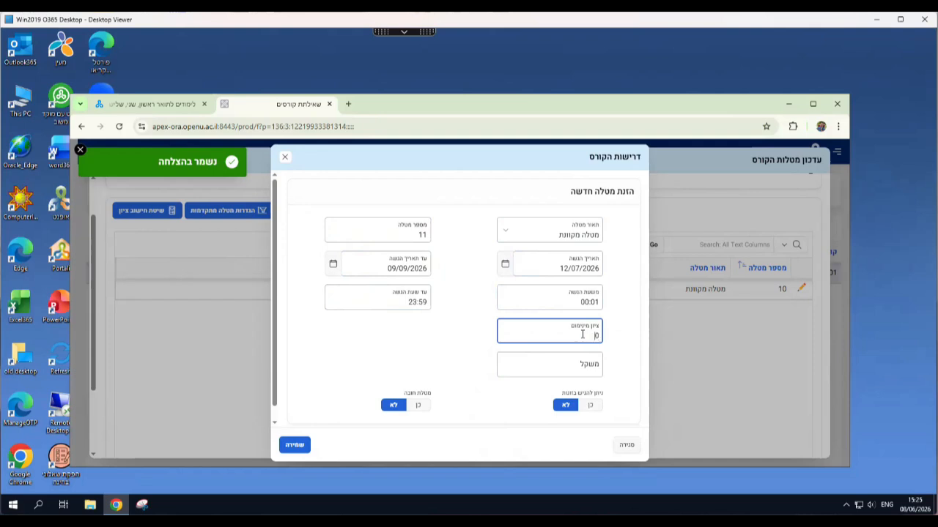
type("0")
key("Tab")
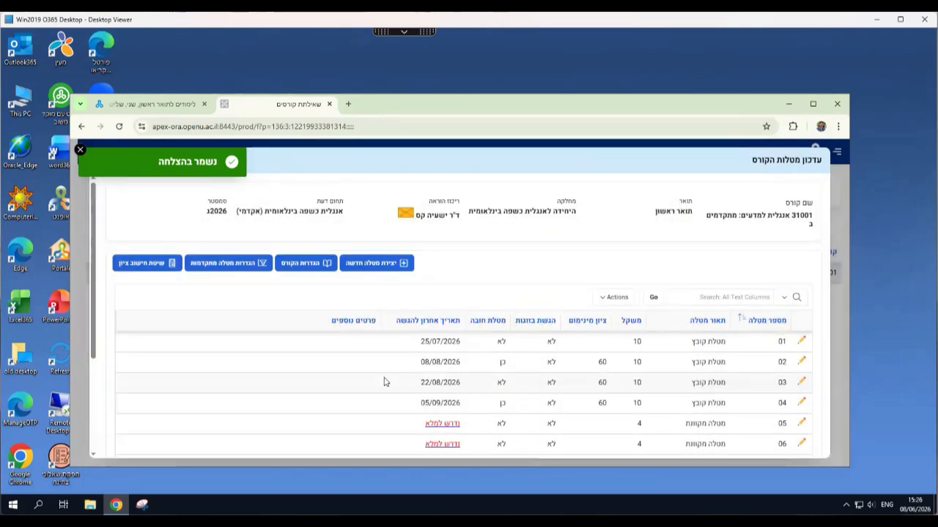
Preview the course requirements page, check the types, weights, grades and dates of all assignments, and close the preview.
scroll(383, 381, "down", 3)
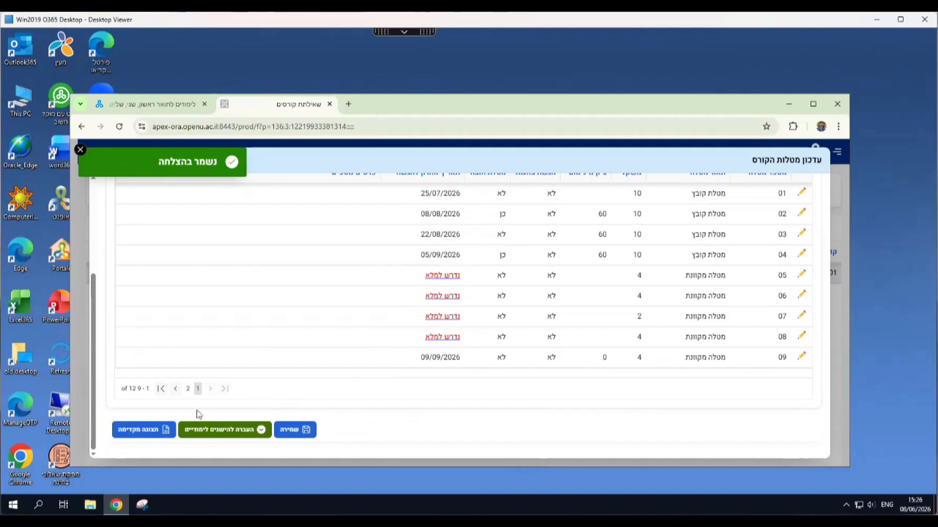
left_click(136, 431)
scroll(805, 331, "down", 3)
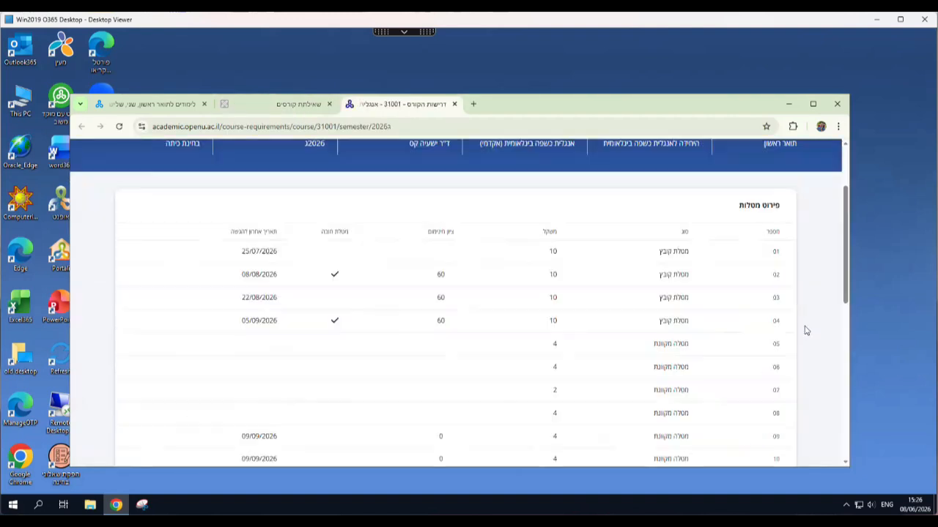
scroll(805, 331, "down", 1)
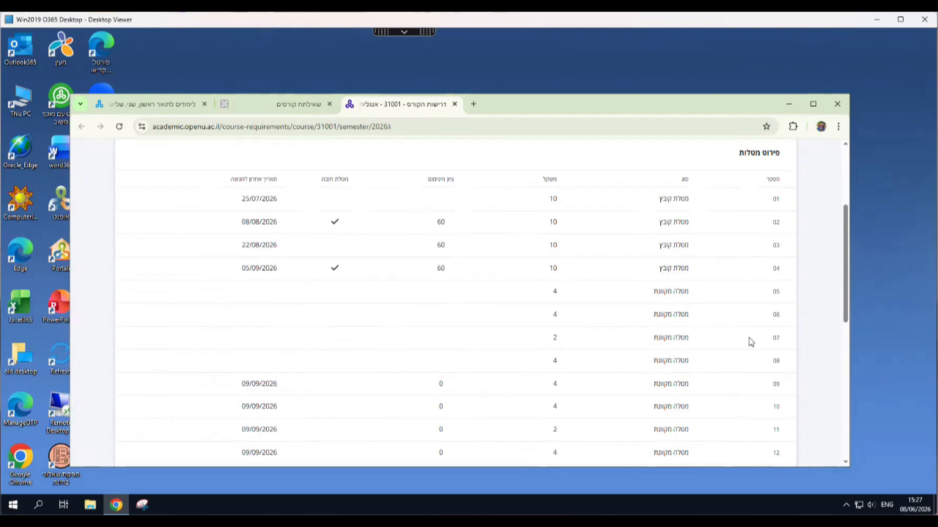
scroll(748, 342, "down", 1)
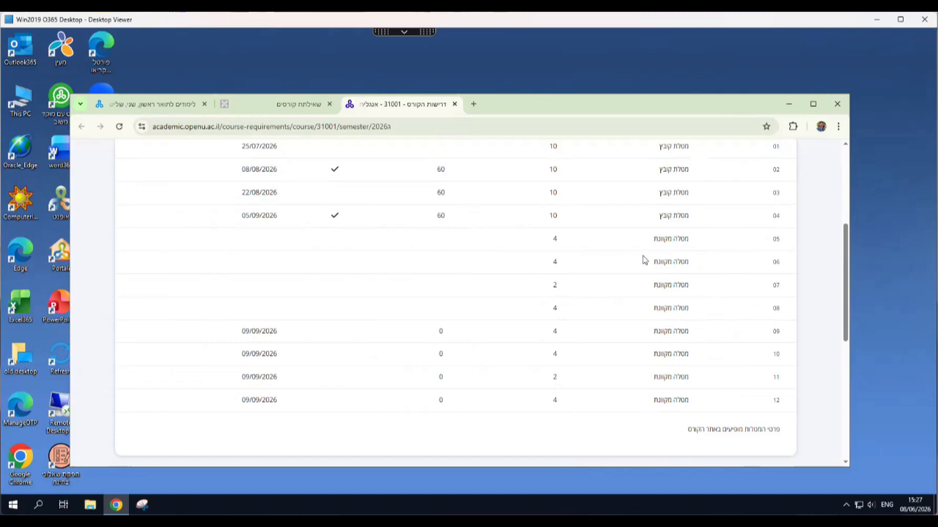
scroll(364, 302, "up", 5)
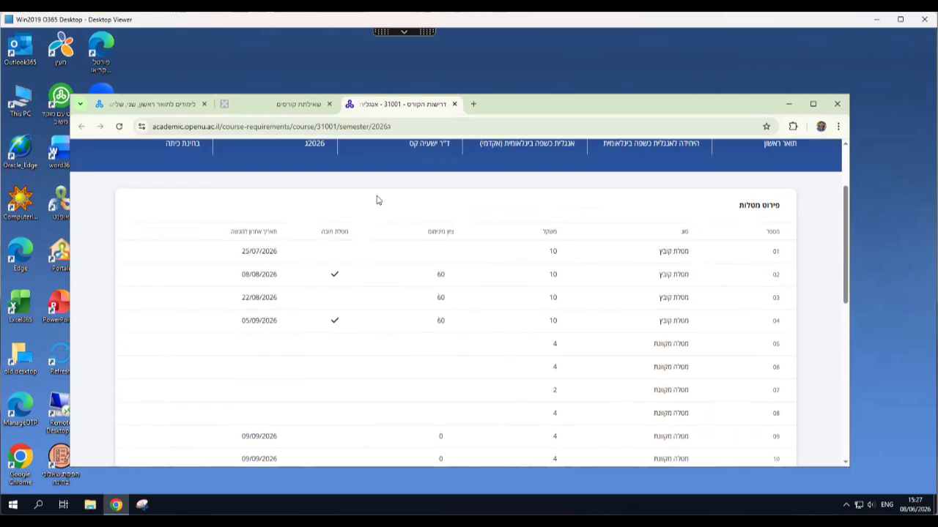
left_click(454, 104)
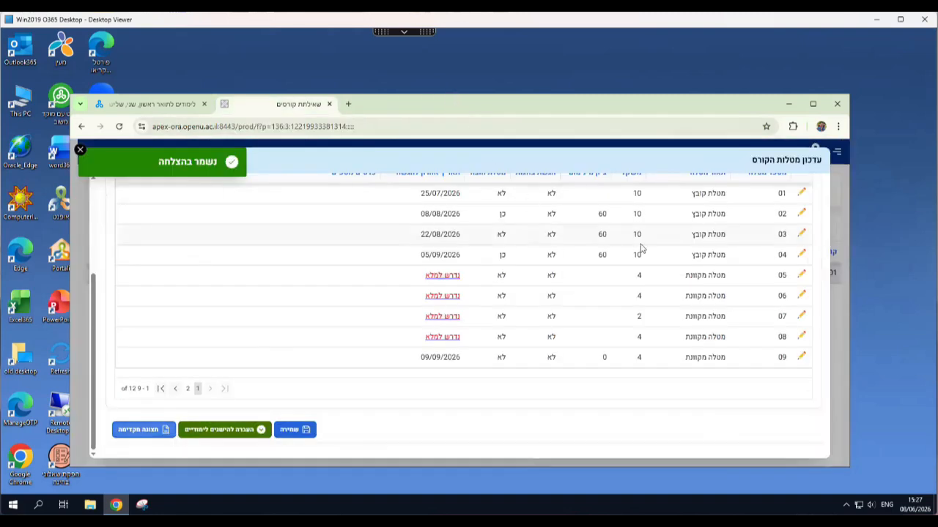
Edit online assignment 05 and set its submission window from 12/07/2026 to 09/09/2026.
left_click(802, 277)
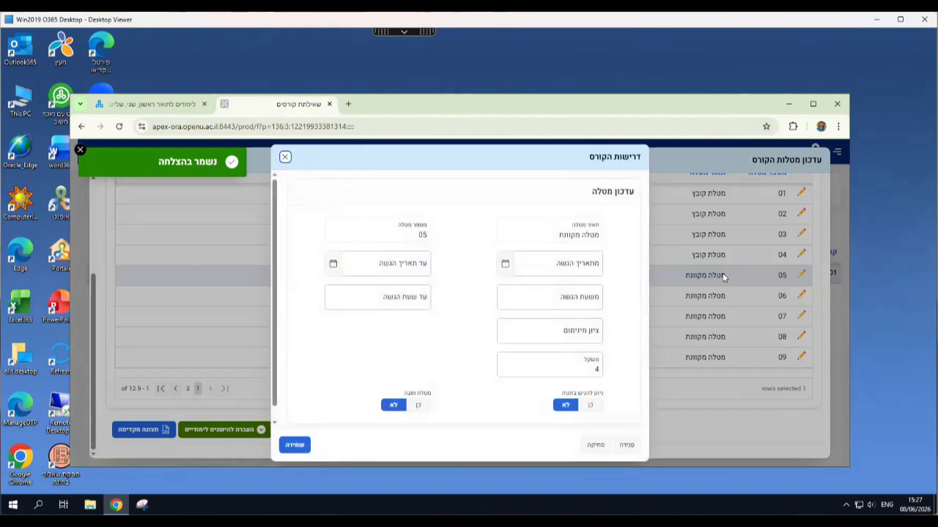
left_click(573, 256)
left_click(560, 263)
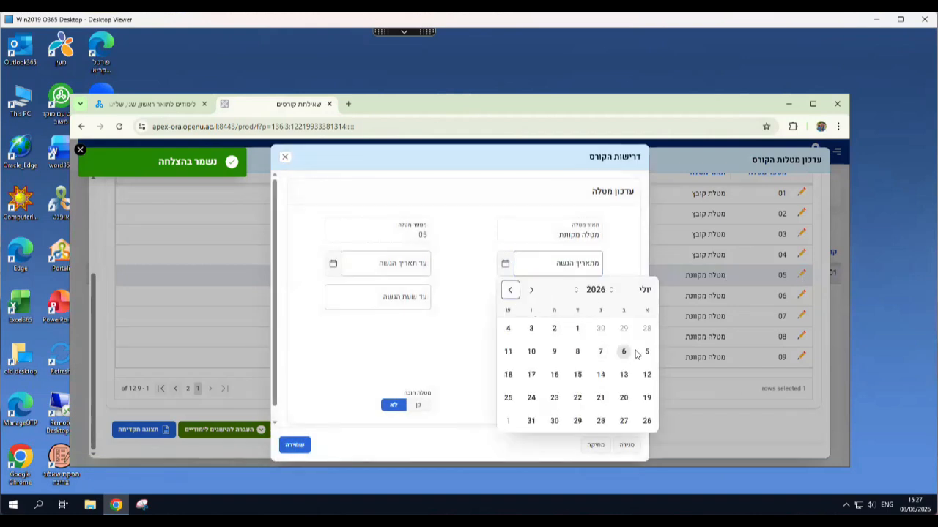
left_click(646, 375)
left_click(401, 256)
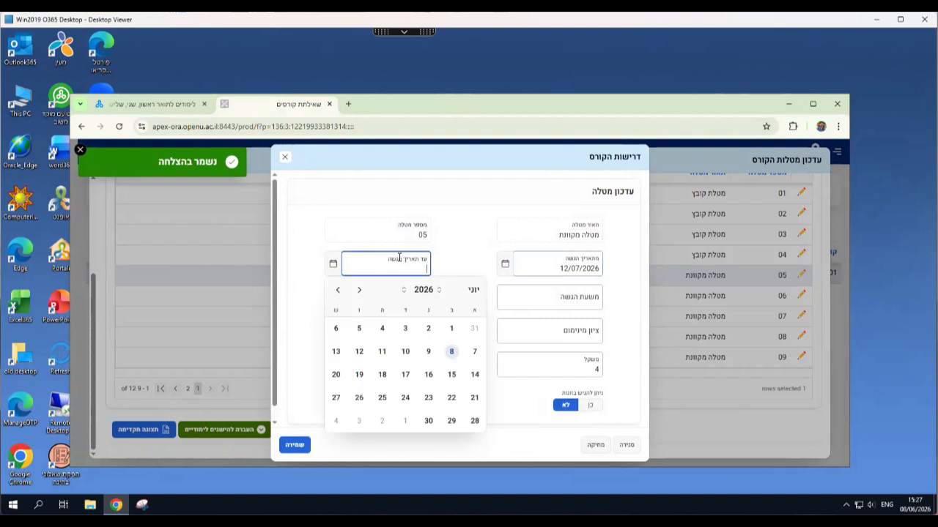
left_click(339, 292)
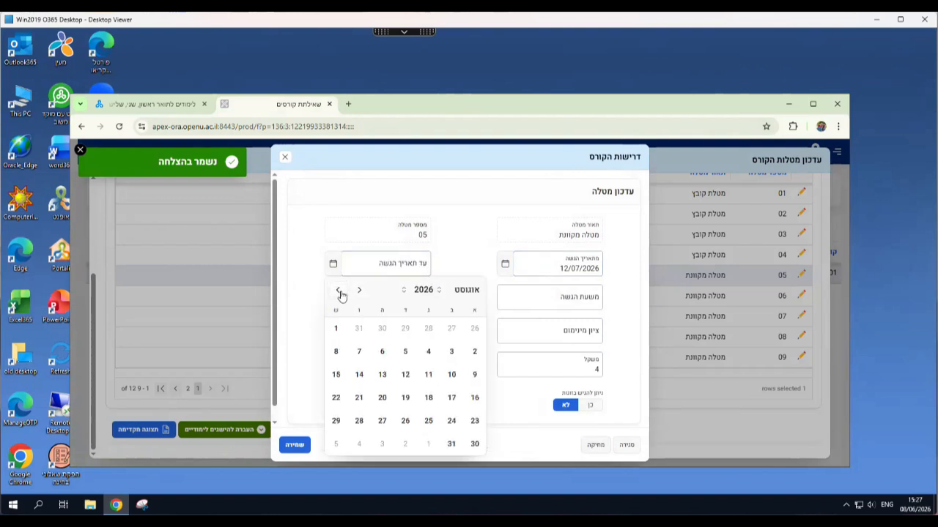
left_click(339, 291)
left_click(405, 352)
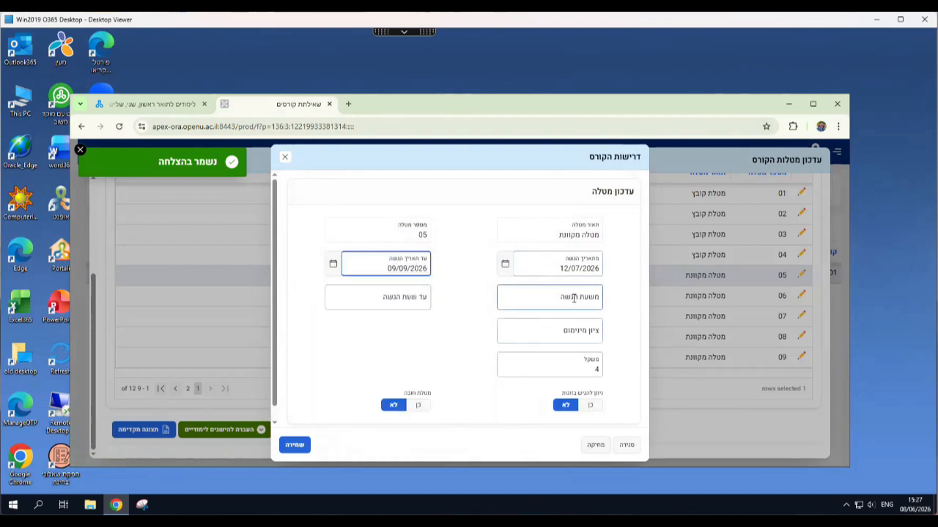
Set assignment 05's submission hours from 00:01 to 23:59 and its minimum grade to 0, and save it.
left_click(573, 298)
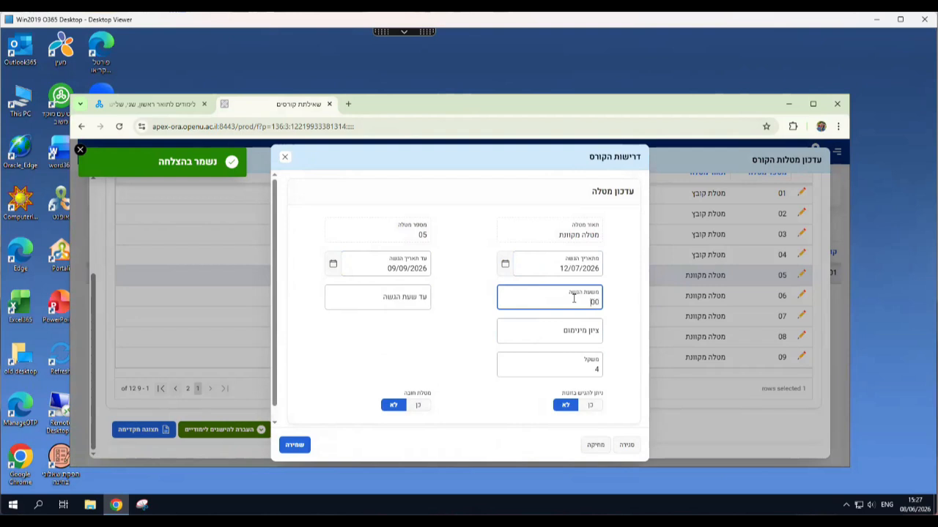
type("00:01")
key("Tab")
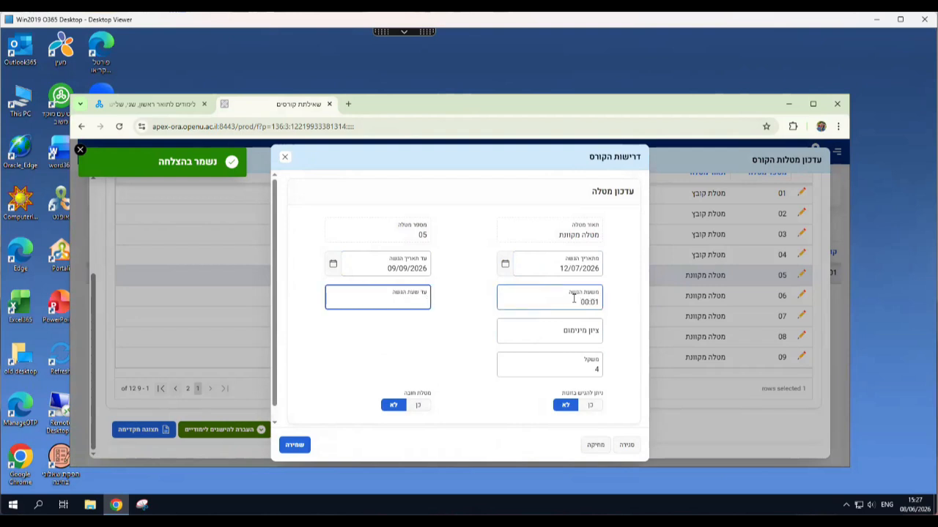
type("23:59")
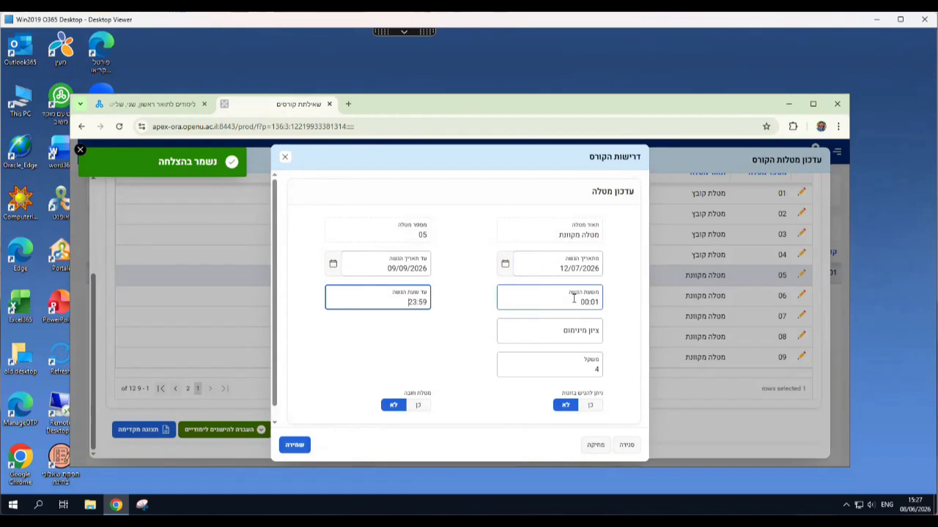
key("Tab")
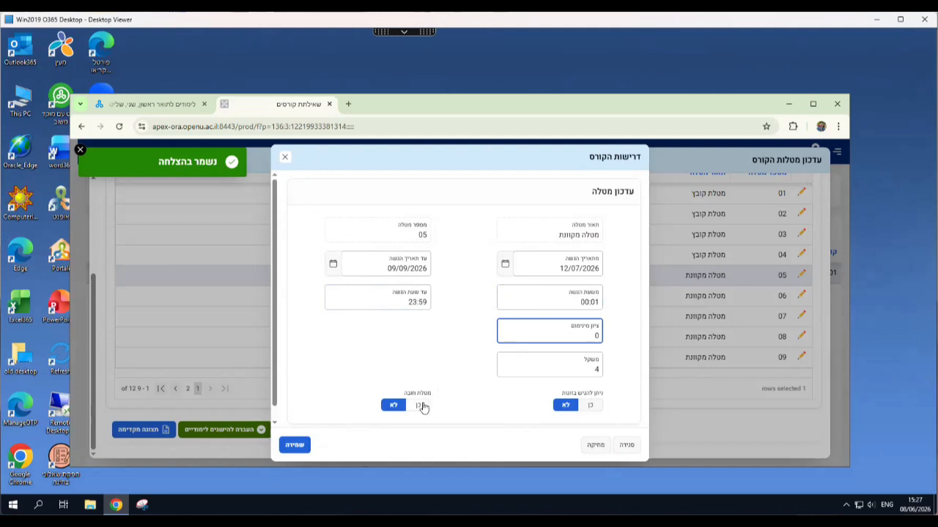
left_click(295, 446)
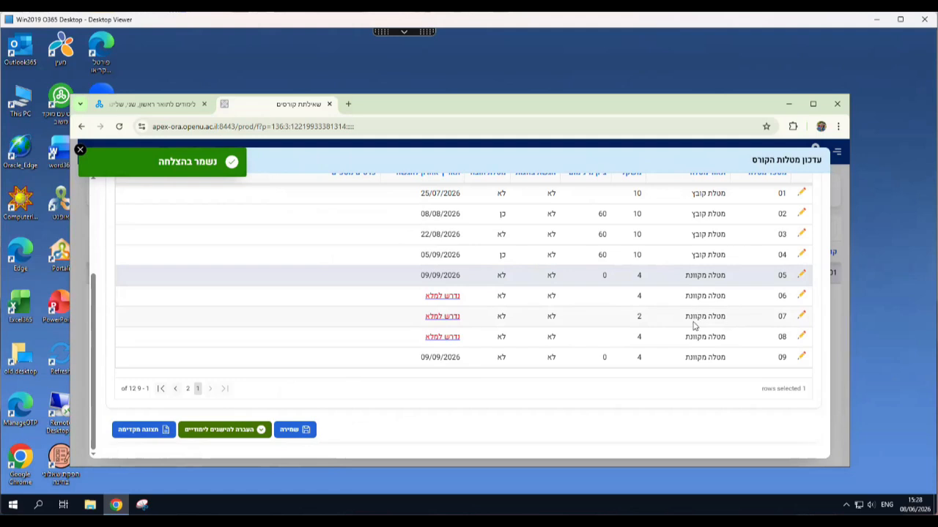
Give online assignment 06 the submission end date 09/09/2026, hours 00:01 to 23:59 and minimum grade 0, and save it.
left_click(802, 295)
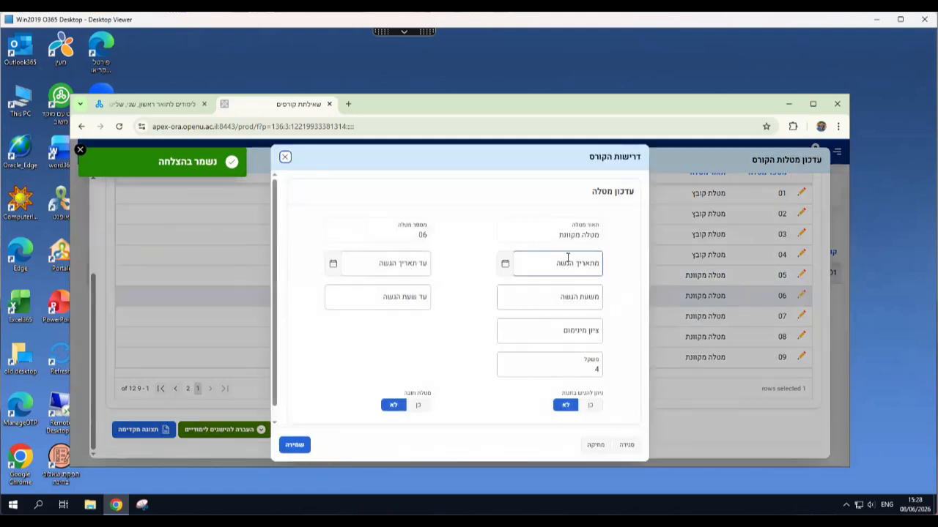
left_click(409, 265)
left_click(408, 356)
left_click(584, 299)
type("00:01")
key("Tab")
type("23:59")
key("Tab")
left_click(295, 445)
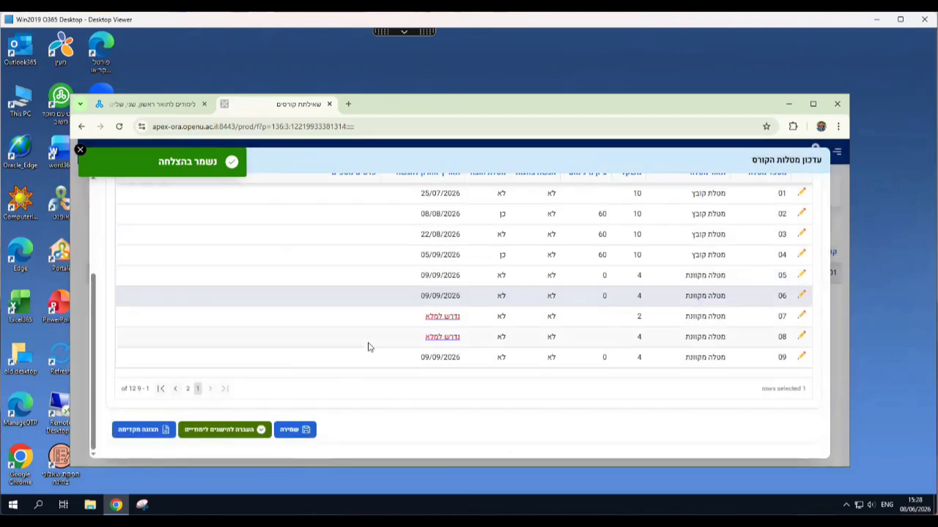
Give online assignment 07 the submission end date 09/09/2026, minimum grade 0 and weight 4, and save it.
left_click(801, 316)
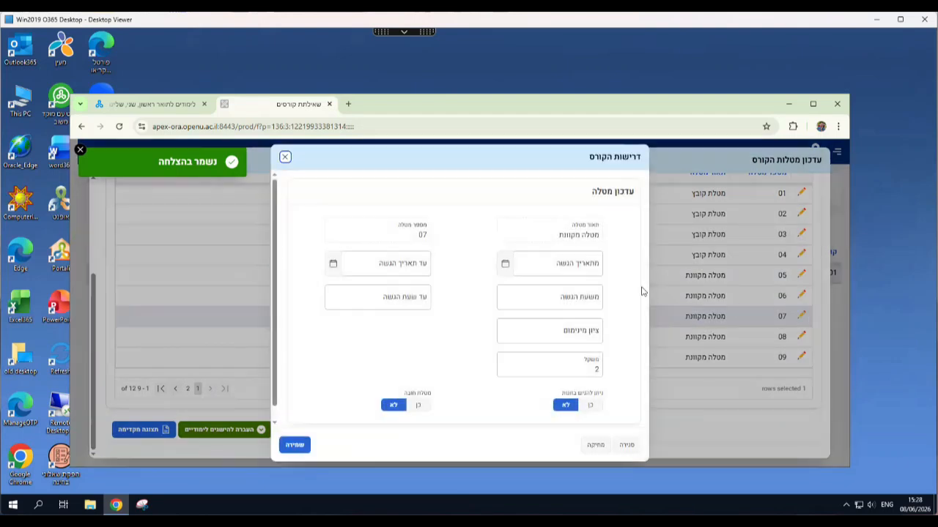
left_click(582, 261)
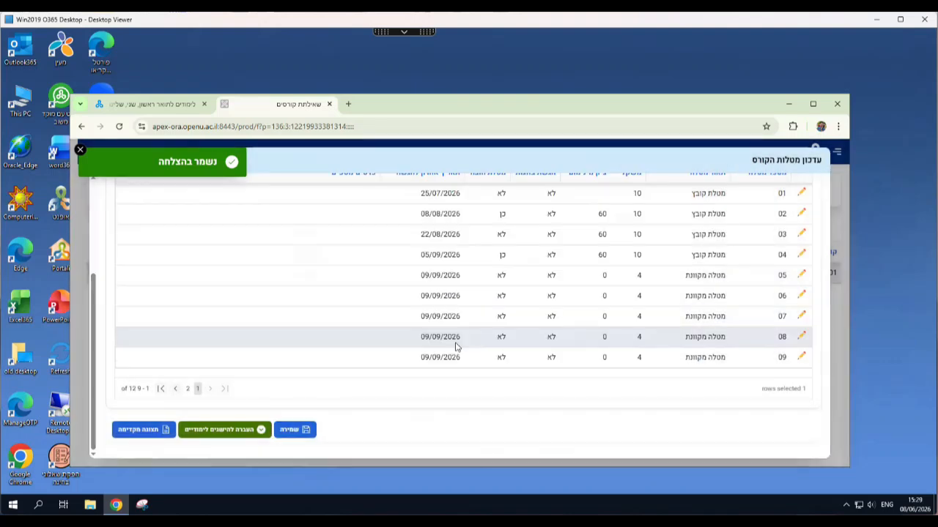
Preview the course requirements page again and review the dates, minimum grades and weights of the updated assignments.
left_click(136, 435)
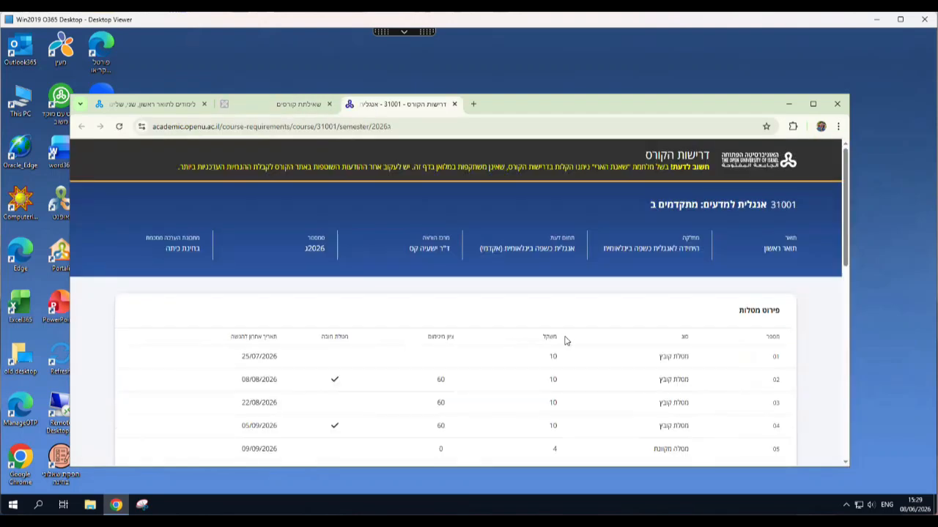
scroll(564, 341, "down", 3)
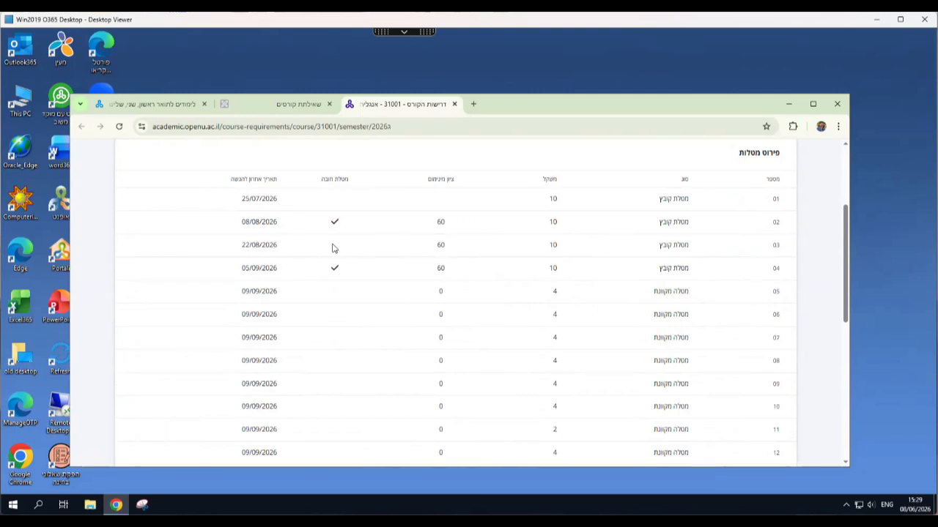
Close the preview, mark file assignment 03 as a mandatory assignment, and save it.
left_click(454, 104)
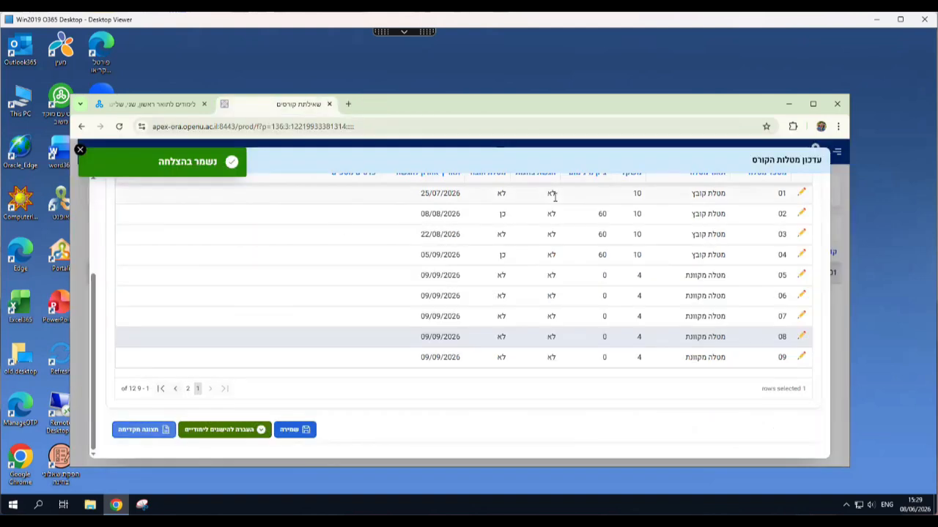
left_click(802, 235)
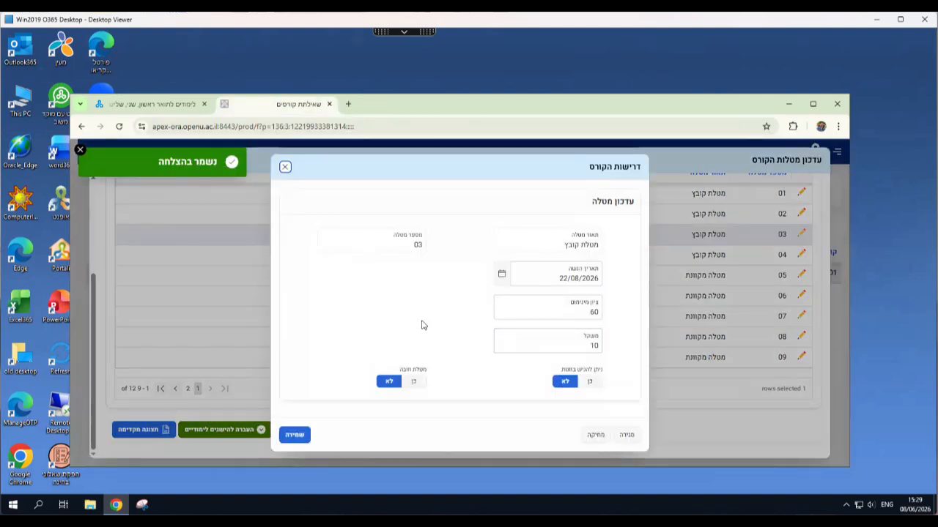
left_click(415, 383)
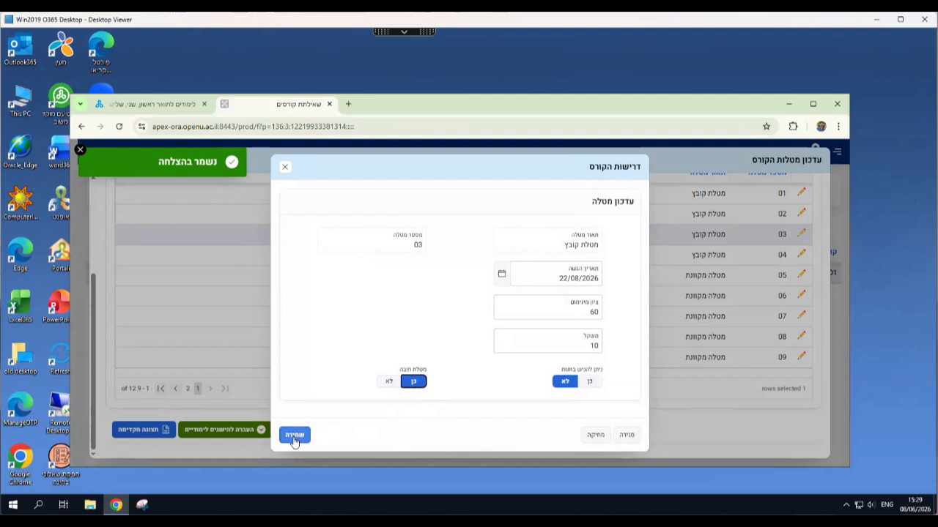
left_click(294, 437)
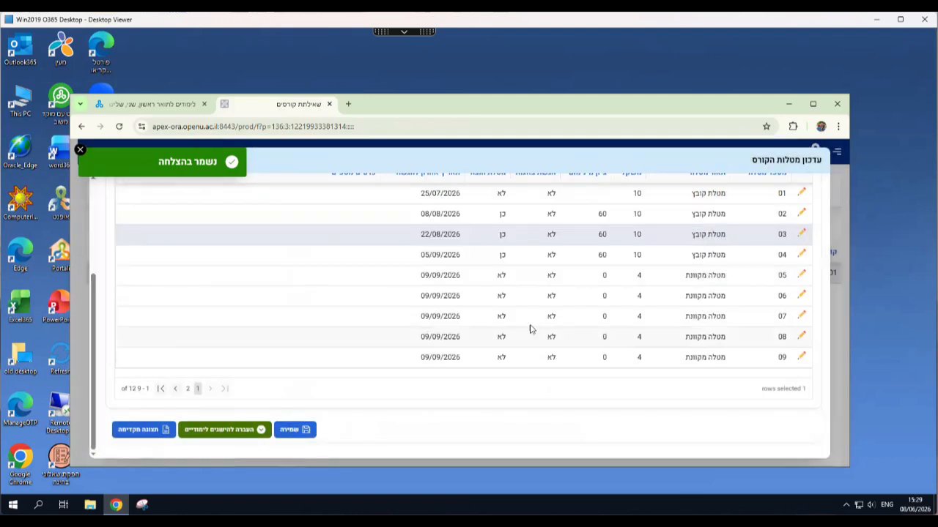
Preview the course requirements page again and review the mandatory marks, weights, minimum grades and dates of all assignments.
left_click(158, 431)
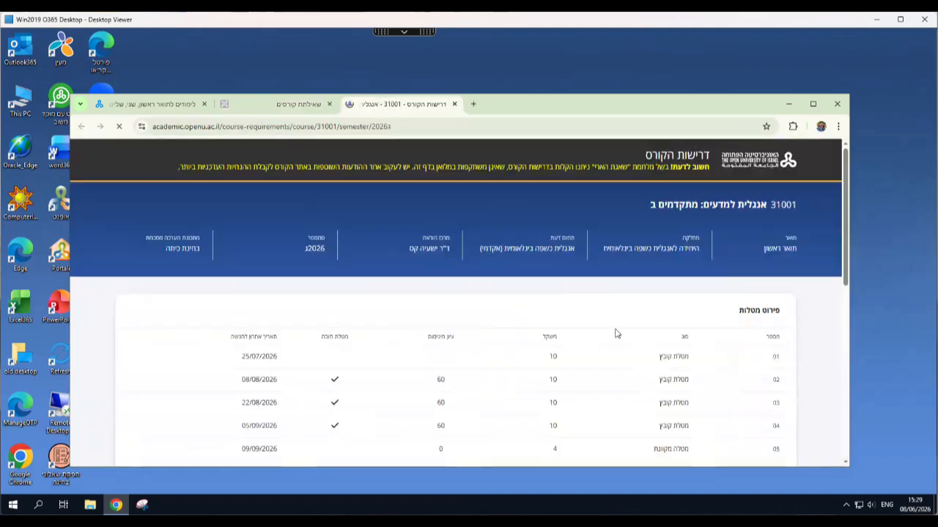
scroll(686, 325, "down", 3)
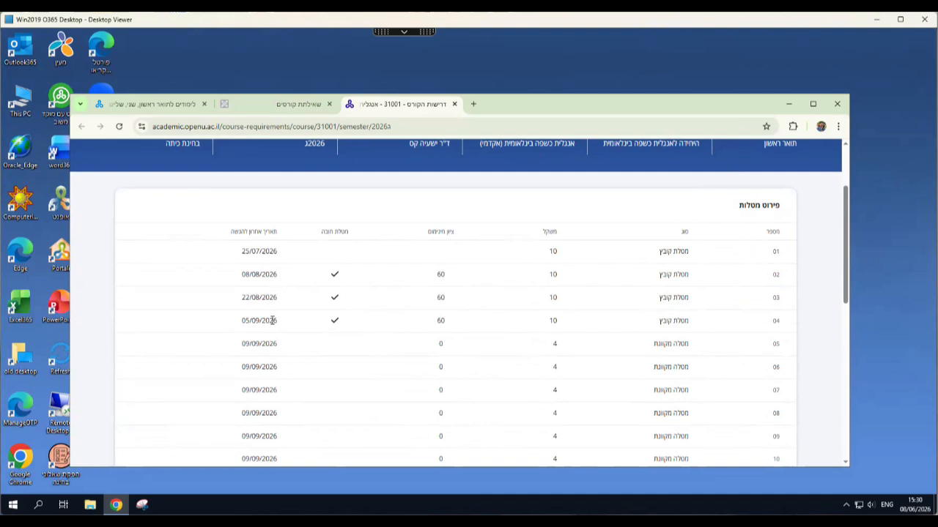
scroll(272, 320, "down", 1)
scroll(272, 325, "down", 1)
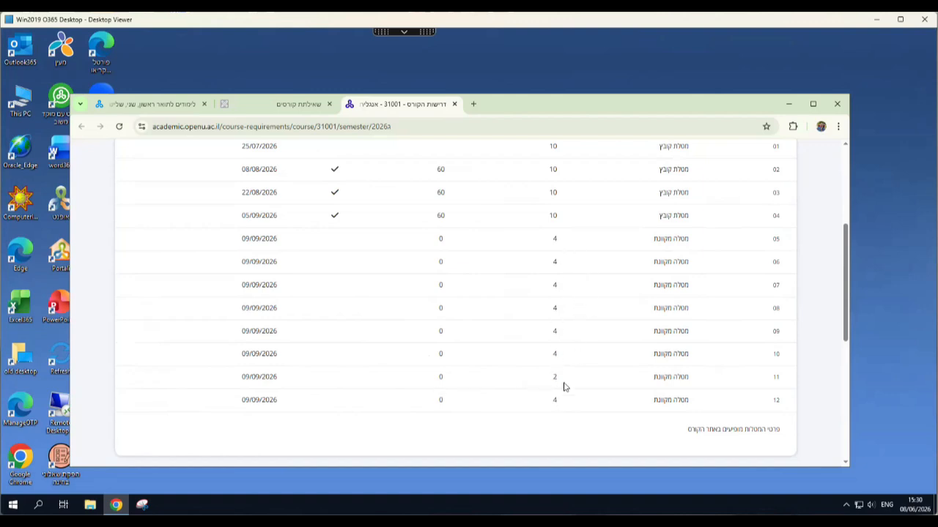
scroll(588, 367, "down", 2)
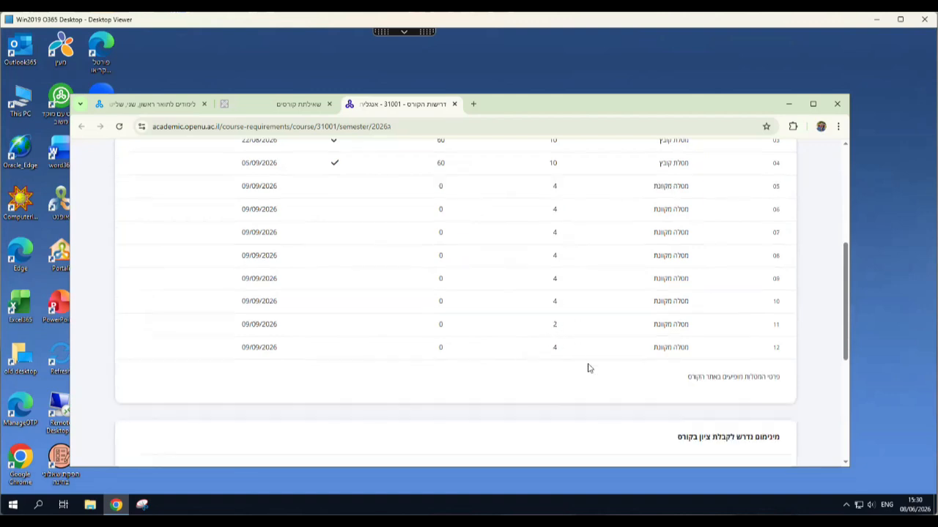
Review the minimum requirements for a course grade, including the required online assignments, and the grade calculation note.
scroll(589, 367, "down", 1)
scroll(589, 369, "down", 1)
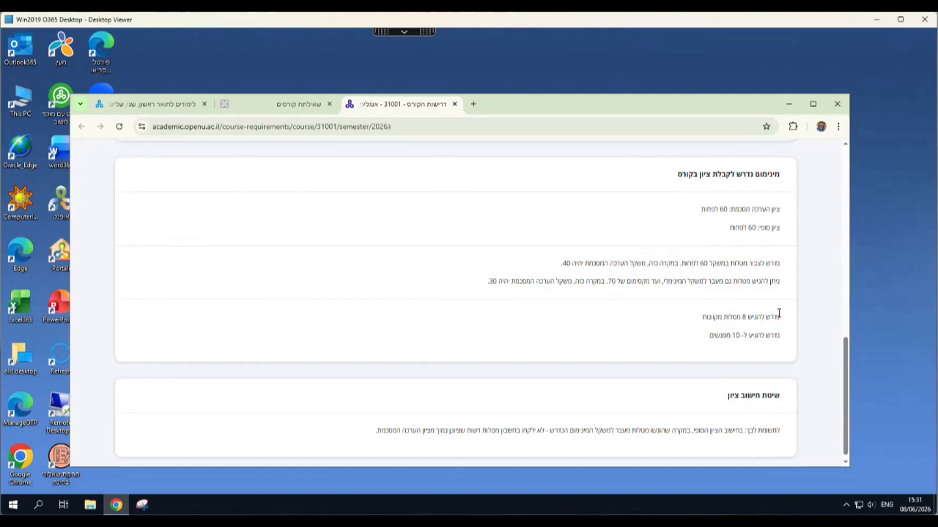
left_click_drag(779, 314, 695, 322)
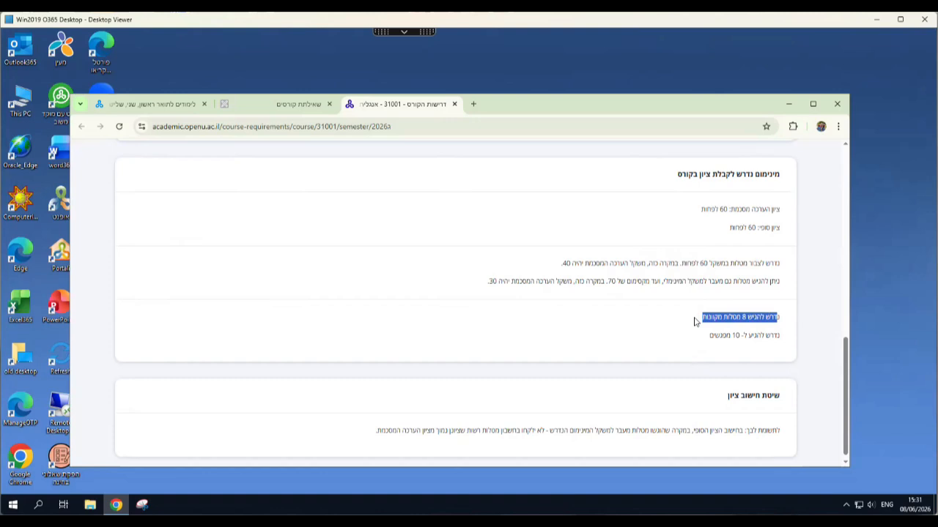
scroll(695, 322, "down", 1)
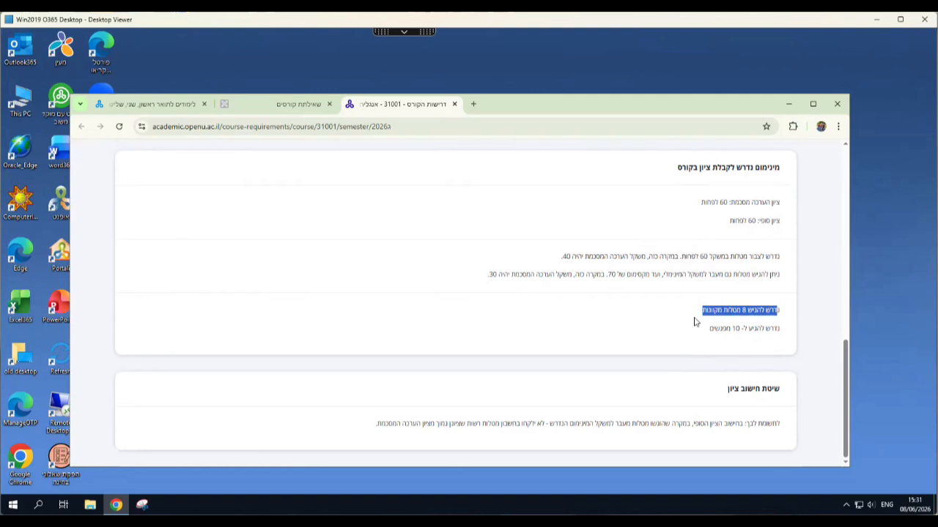
left_click(655, 421)
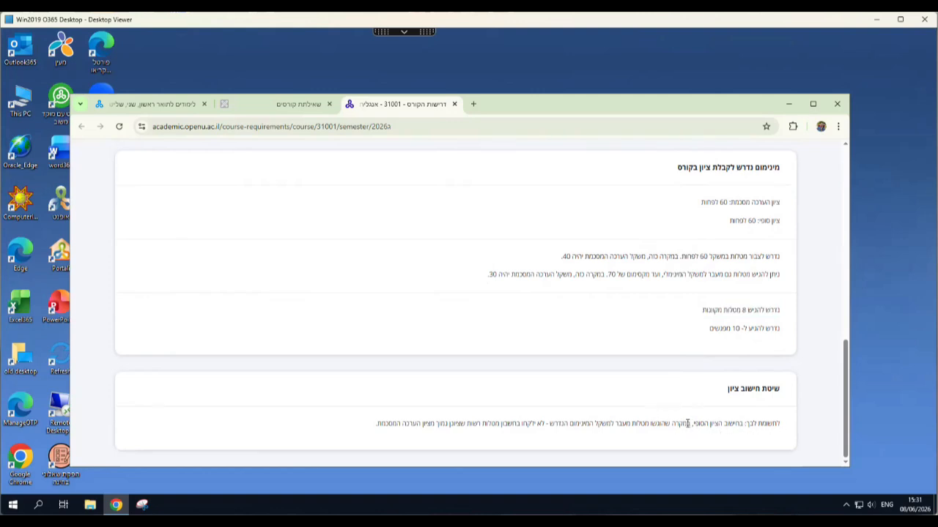
left_click_drag(685, 424, 419, 423)
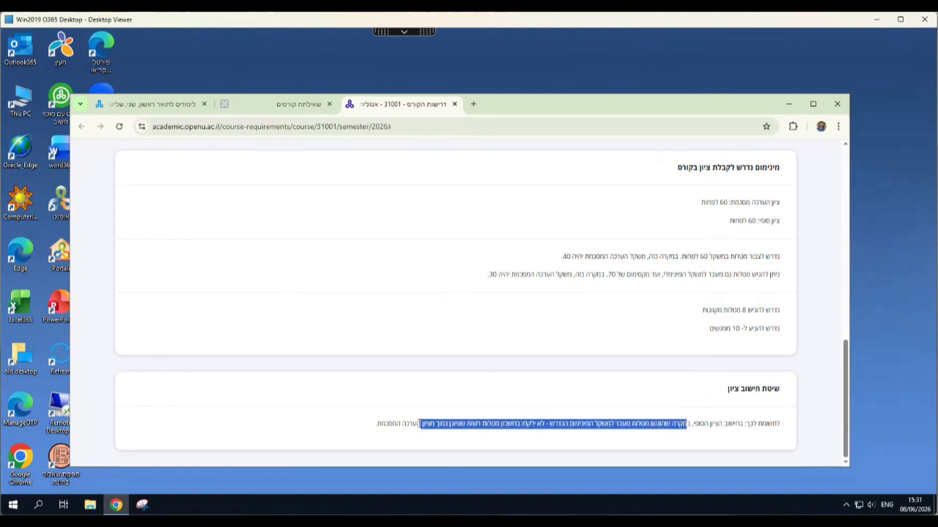
left_click(360, 402)
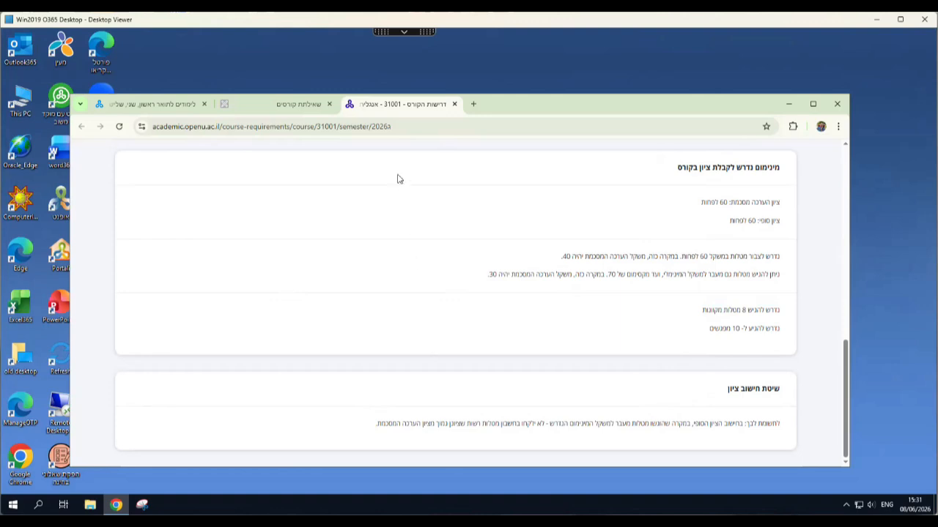
Close the preview and save the course's assignment update.
left_click(454, 104)
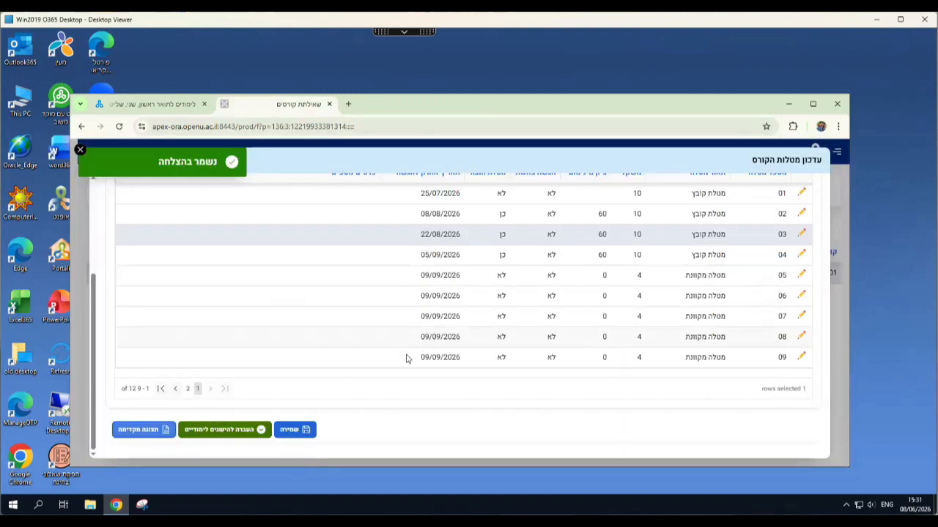
left_click(290, 431)
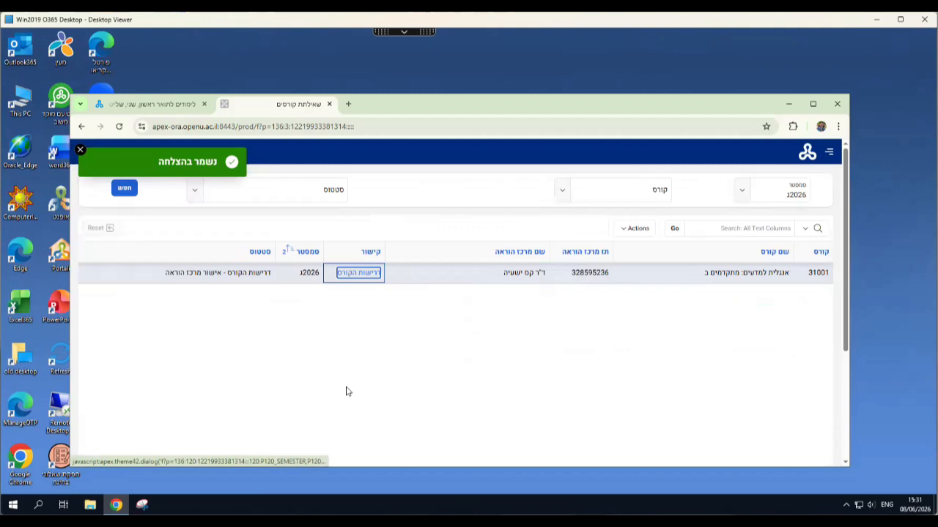